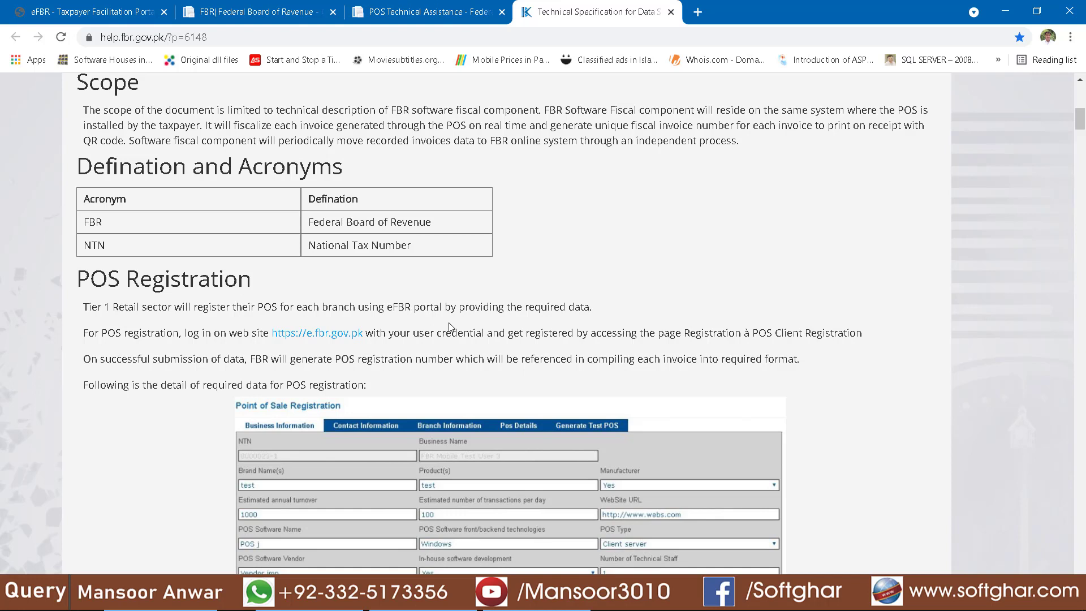
Read through the technical specification's POS registration, test POS, fiscal component integration and setup sections.
{"action": "scroll", "coordinate": [435, 470], "scroll_direction": "down", "scroll_amount": 1}
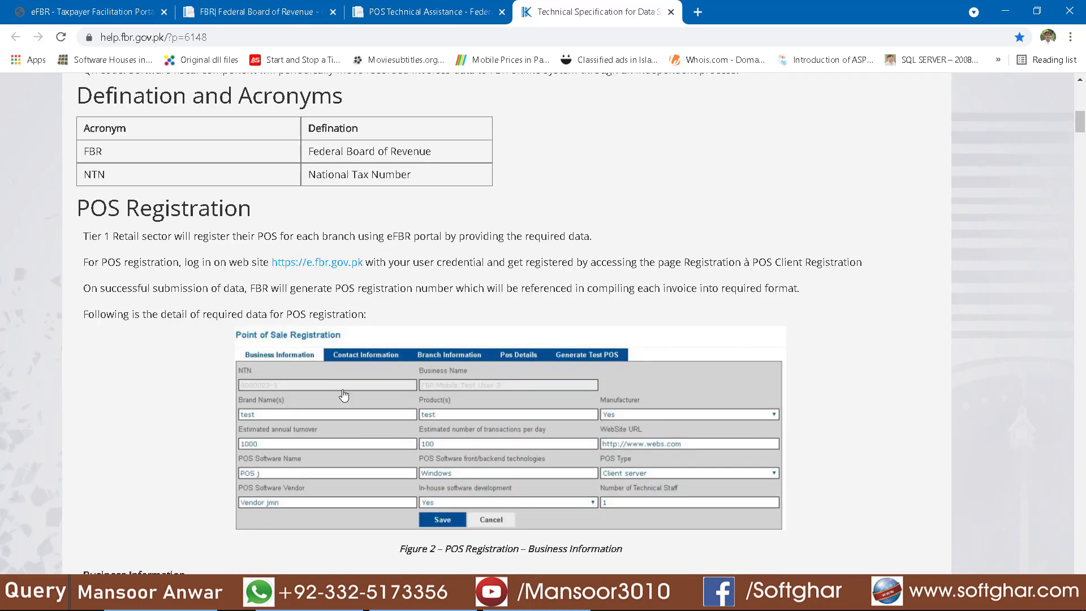
{"action": "scroll", "coordinate": [375, 355], "scroll_direction": "down", "scroll_amount": 2}
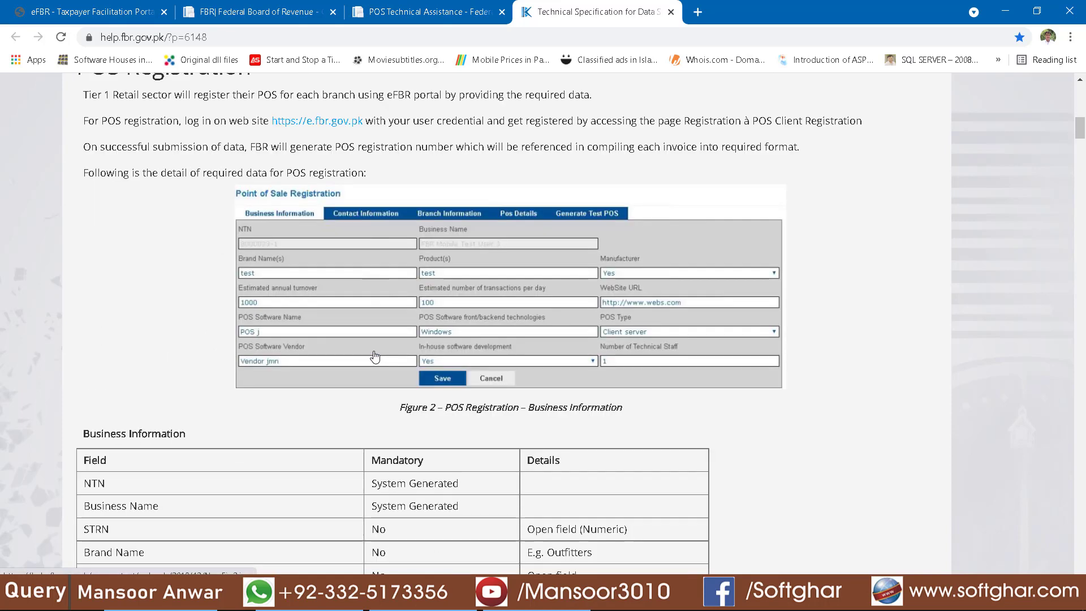
{"action": "scroll", "coordinate": [226, 252], "scroll_direction": "up", "scroll_amount": 1}
{"action": "scroll", "coordinate": [131, 359], "scroll_direction": "down", "scroll_amount": 4}
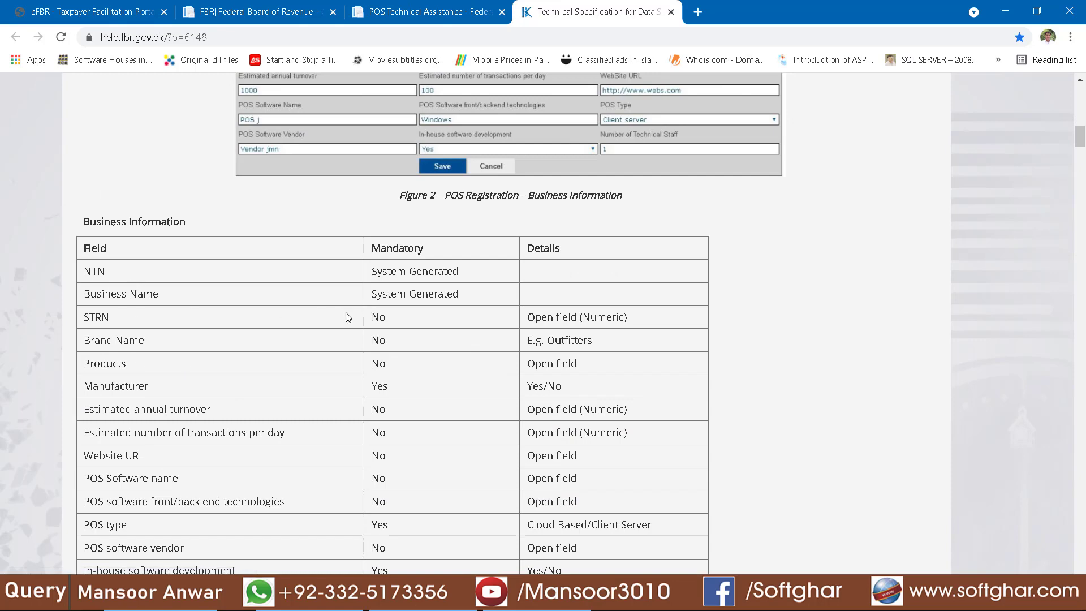
{"action": "scroll", "coordinate": [346, 312], "scroll_direction": "down", "scroll_amount": 5}
{"action": "scroll", "coordinate": [351, 266], "scroll_direction": "down", "scroll_amount": 3}
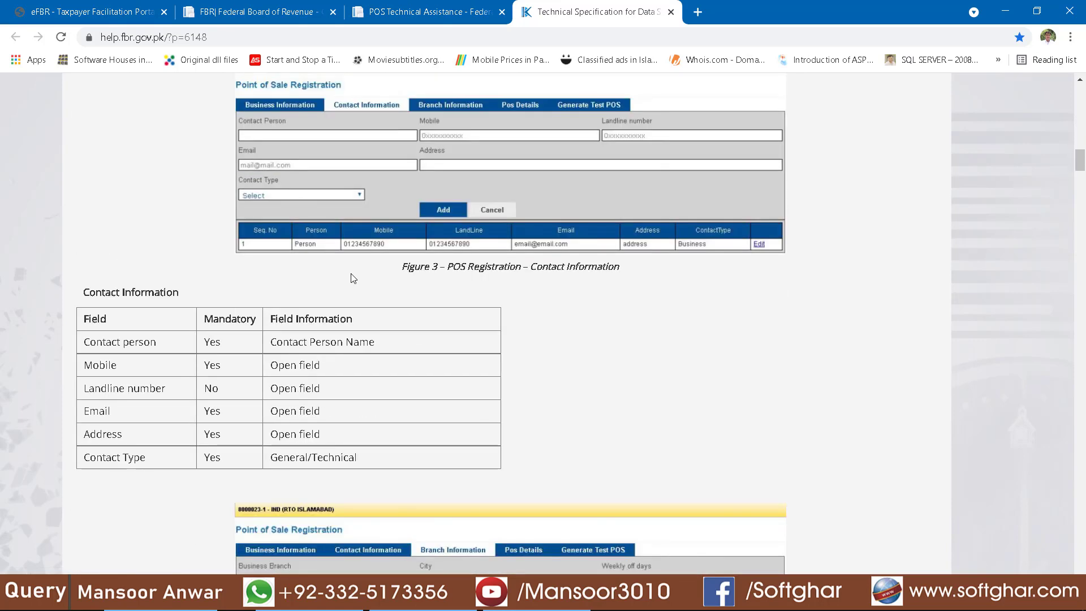
{"action": "scroll", "coordinate": [352, 266], "scroll_direction": "down", "scroll_amount": 3}
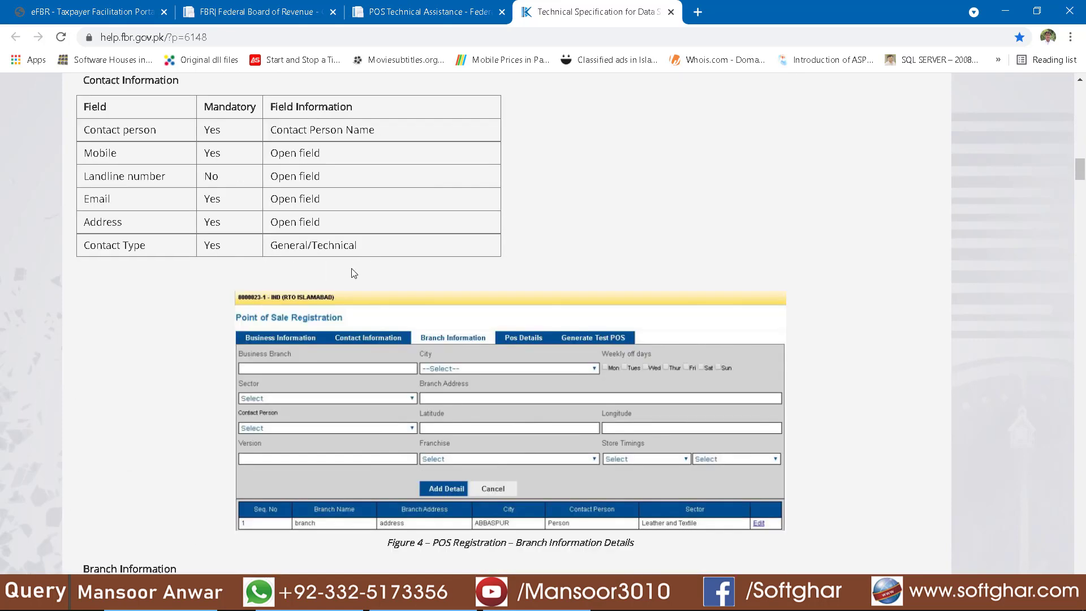
{"action": "scroll", "coordinate": [351, 268], "scroll_direction": "down", "scroll_amount": 15}
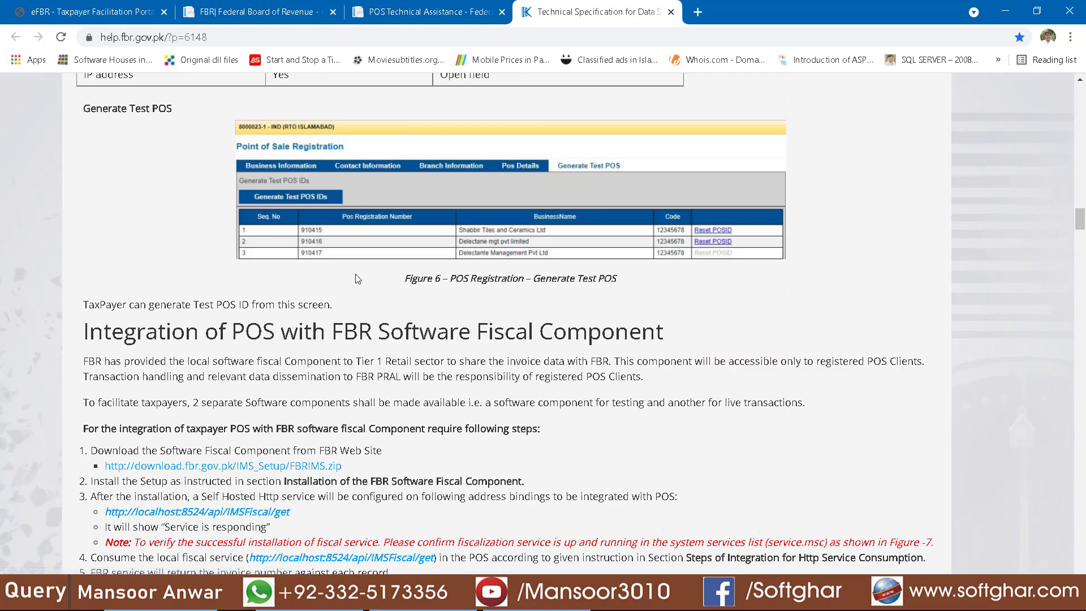
{"action": "scroll", "coordinate": [357, 278], "scroll_direction": "down", "scroll_amount": 10}
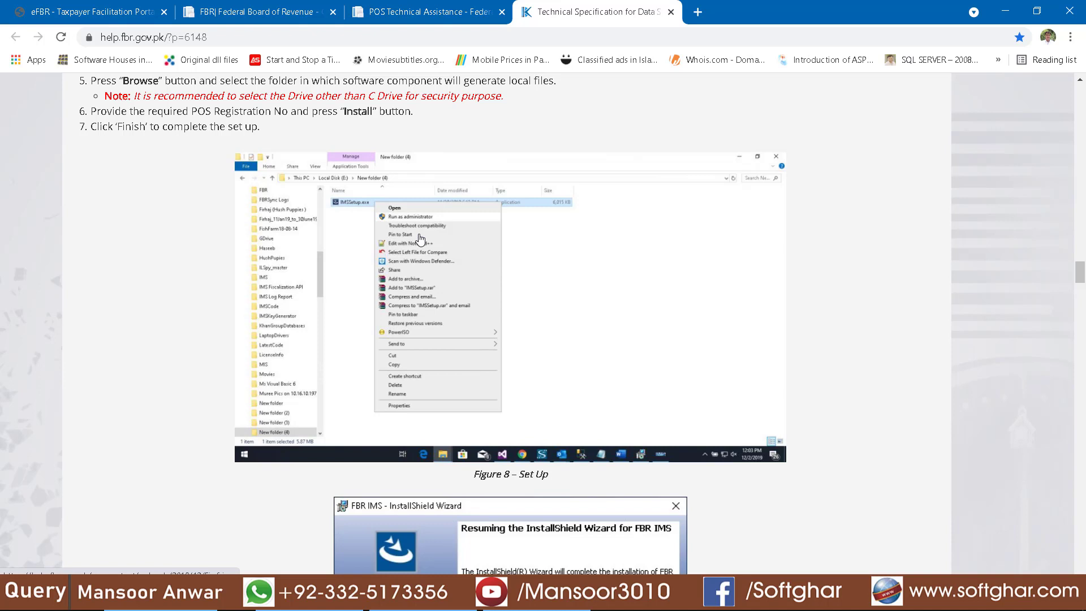
Open 0-POS Client Registration.png from the FBR POS Integration folder and browse the registration screenshots through 3-Branch Information.png.
{"action": "left_click", "coordinate": [108, 11]}
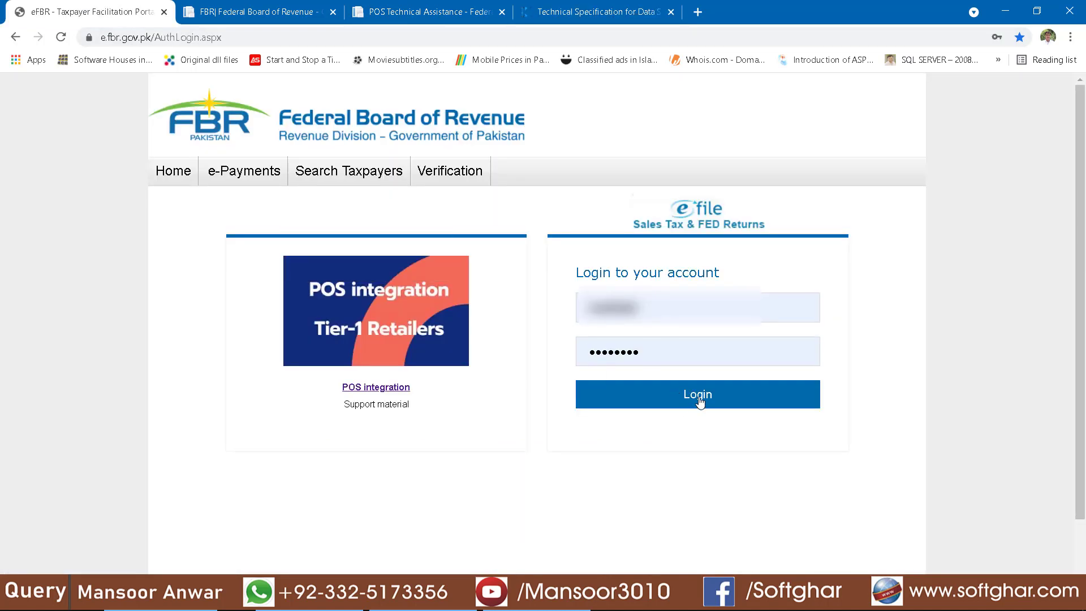
{"action": "left_click", "coordinate": [425, 594]}
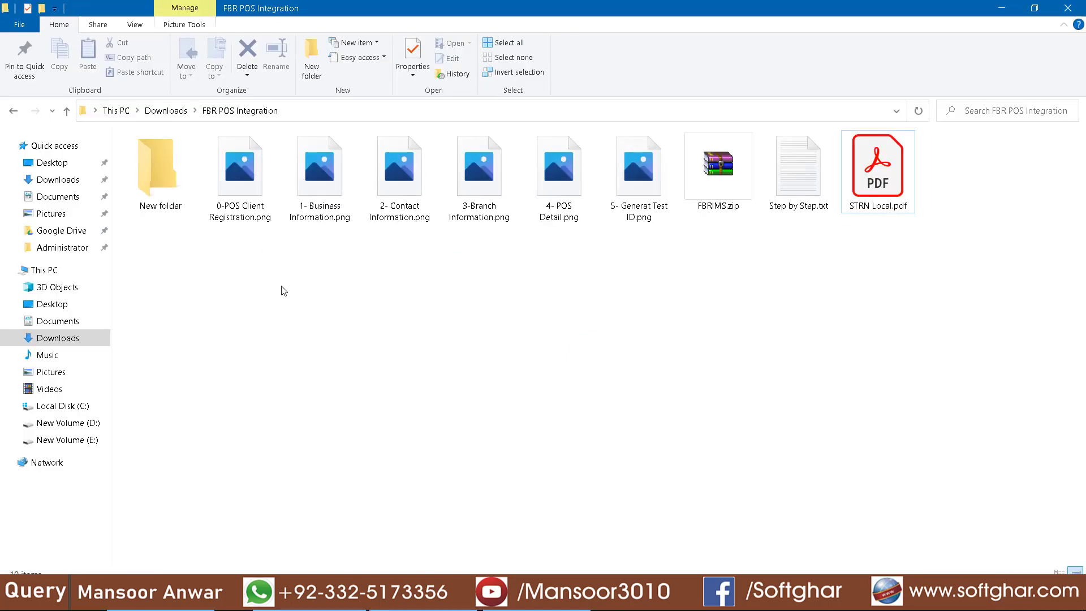
{"action": "double_click", "coordinate": [243, 164]}
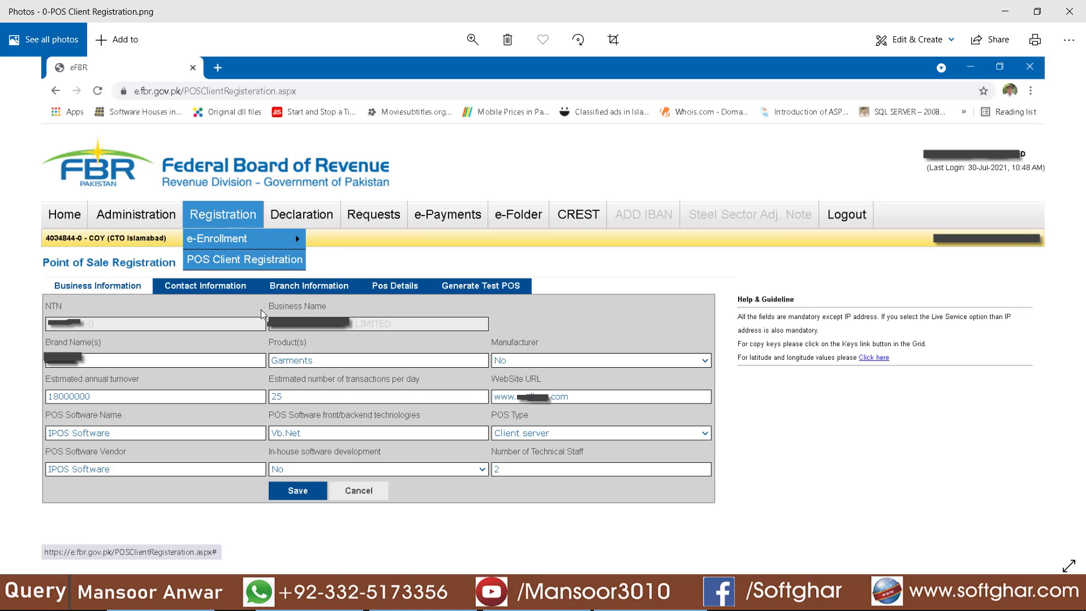
{"action": "left_click", "coordinate": [1052, 308]}
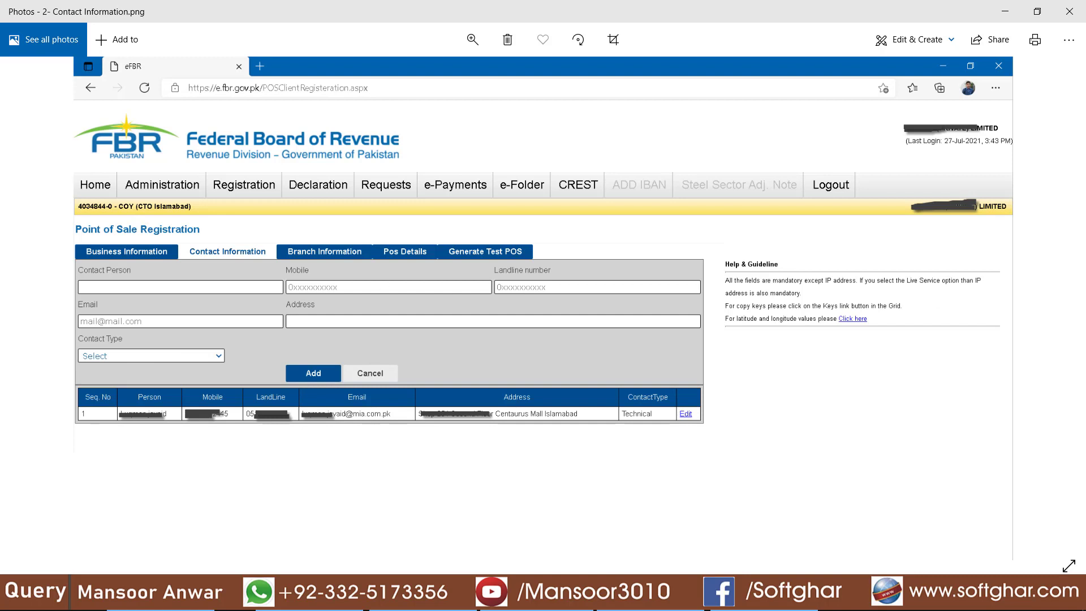
{"action": "left_click", "coordinate": [1052, 307]}
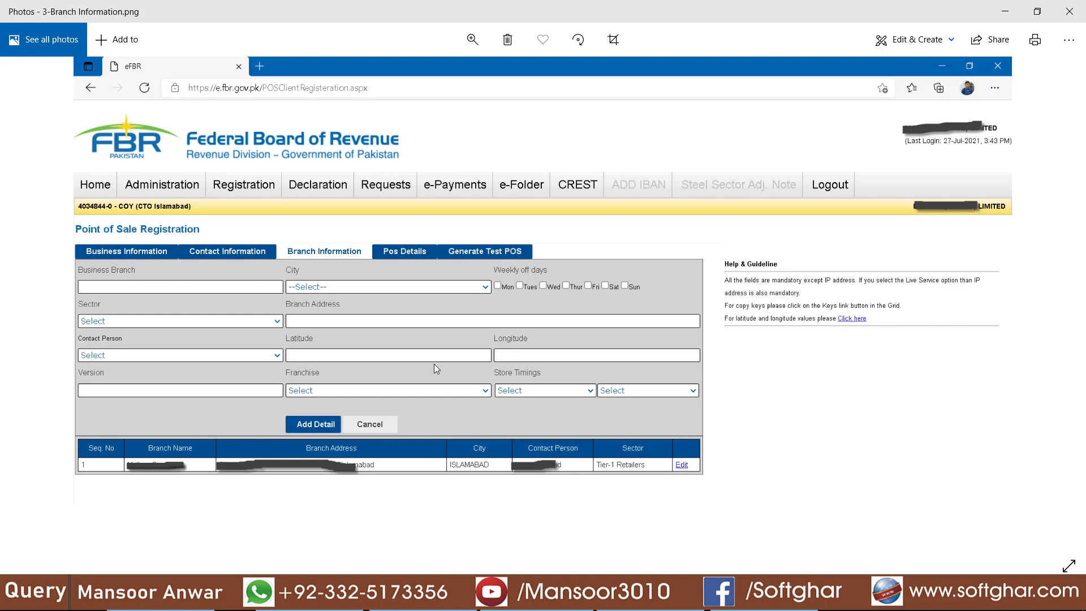
Switch to Chrome and run the Browser Geolocation test on mylocation.org, allowing the site to know the location.
{"action": "key", "text": "alt+Tab"}
{"action": "left_click", "coordinate": [193, 38]}
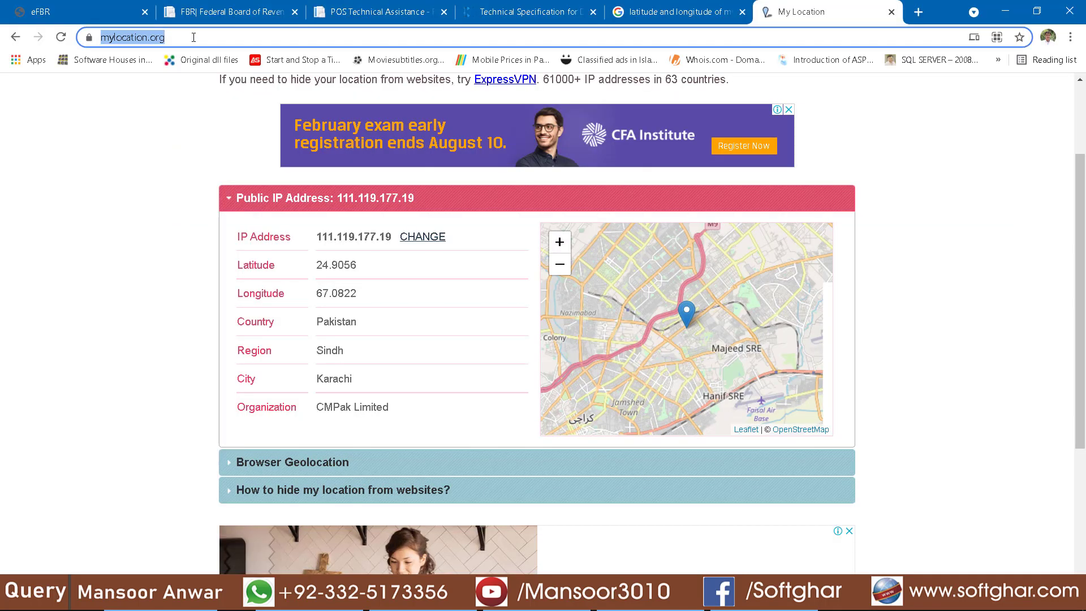
{"action": "left_click", "coordinate": [200, 36]}
{"action": "key", "text": "ctrl+a"}
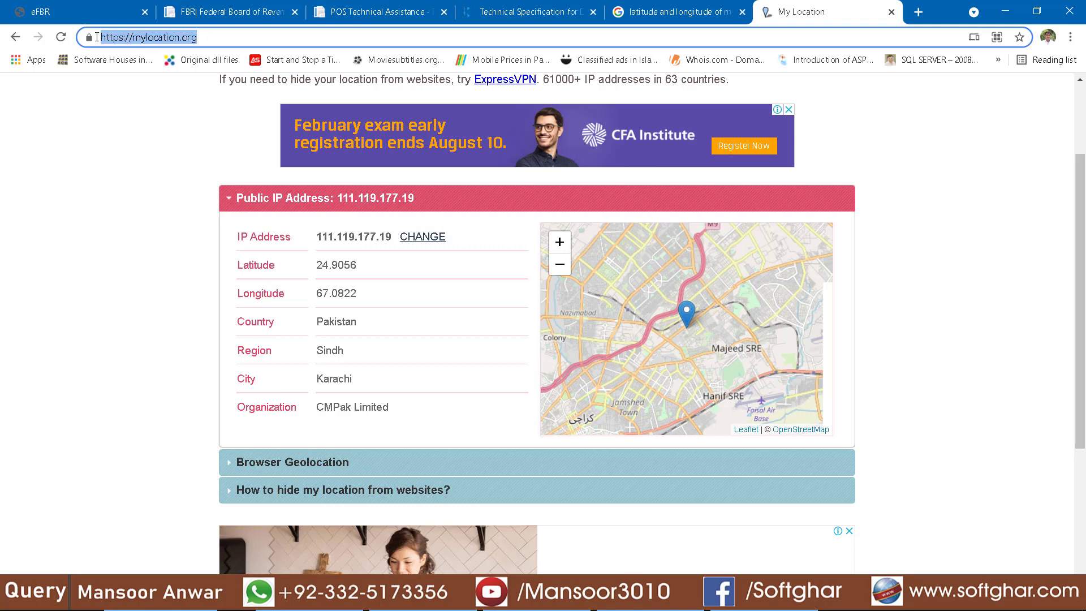
{"action": "left_click", "coordinate": [378, 462]}
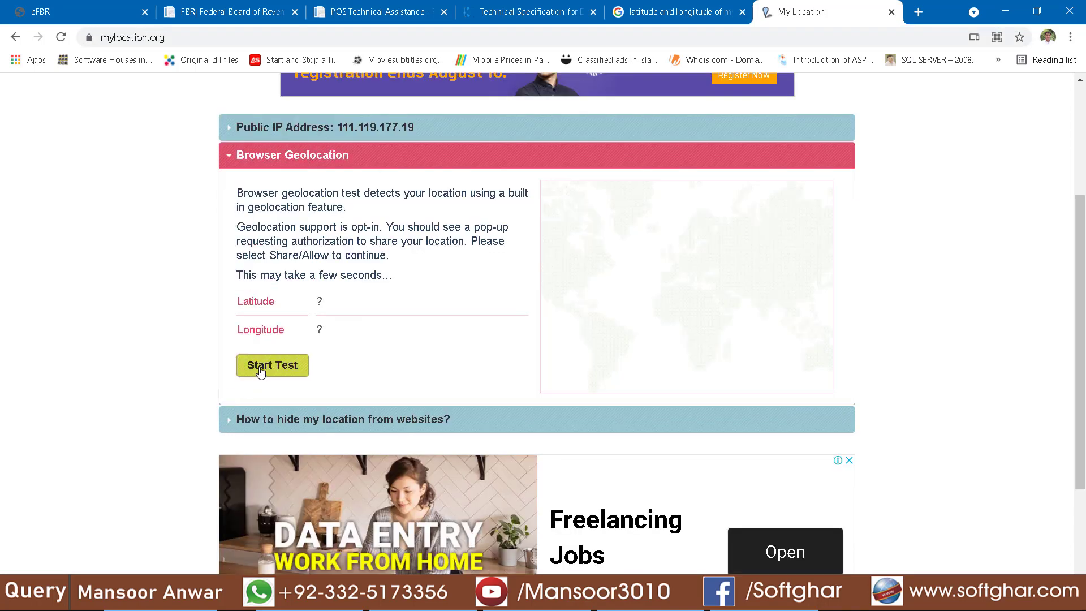
{"action": "left_click", "coordinate": [262, 368]}
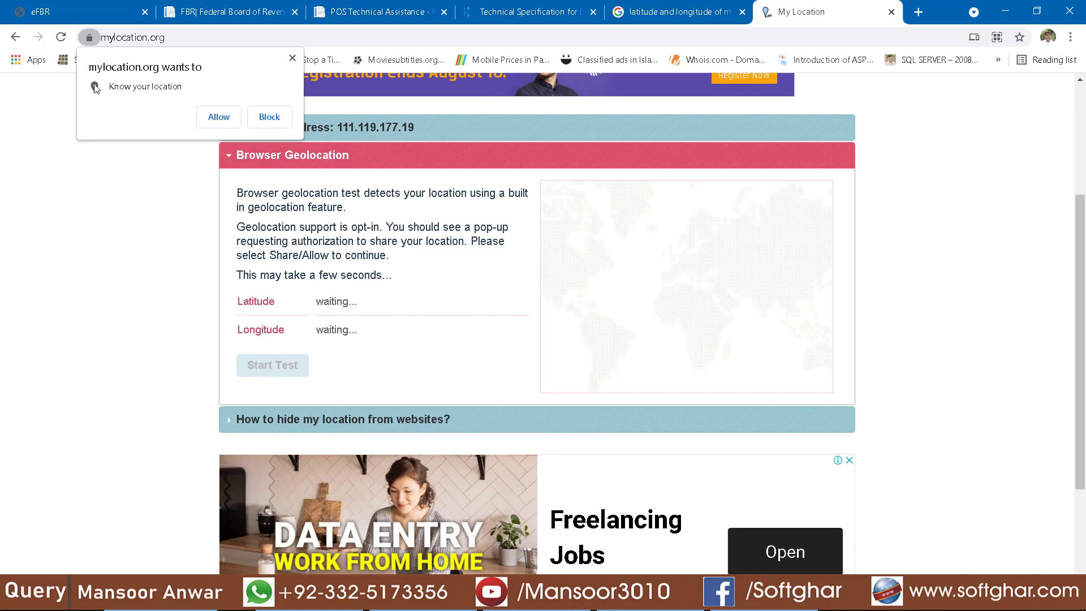
{"action": "left_click", "coordinate": [222, 119]}
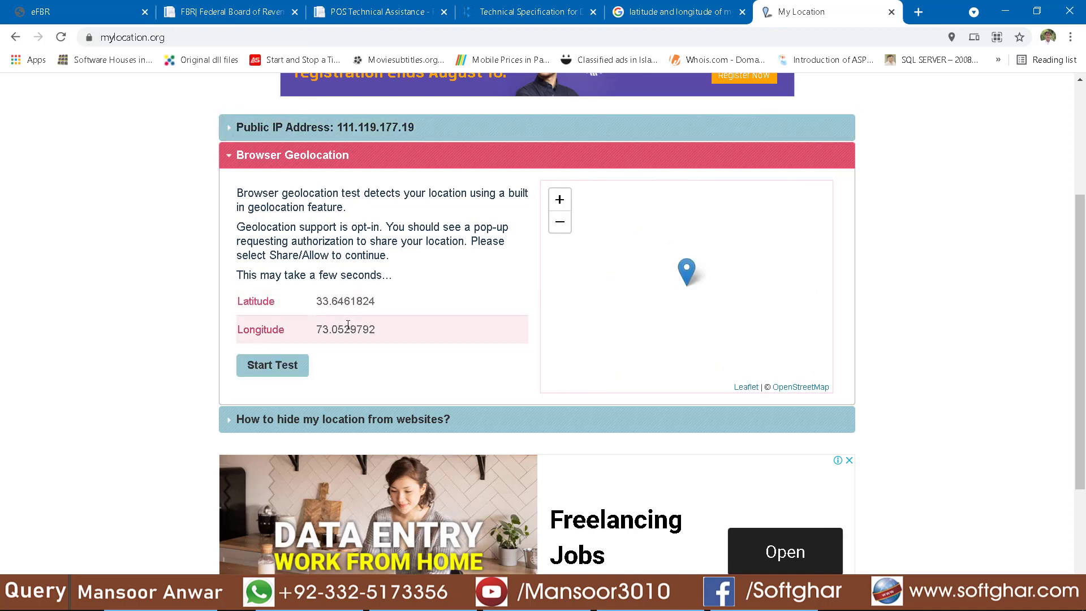
Highlight the detected latitude and longitude values, and copy the latitude.
{"action": "left_click_drag", "start_coordinate": [386, 301], "coordinate": [314, 302]}
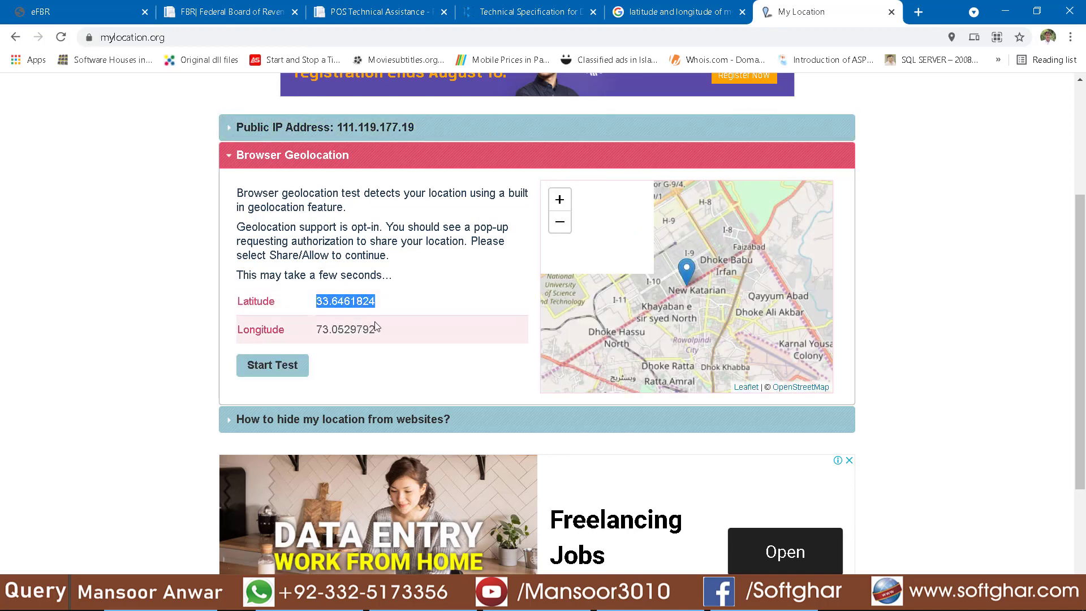
{"action": "left_click_drag", "start_coordinate": [376, 329], "coordinate": [311, 327]}
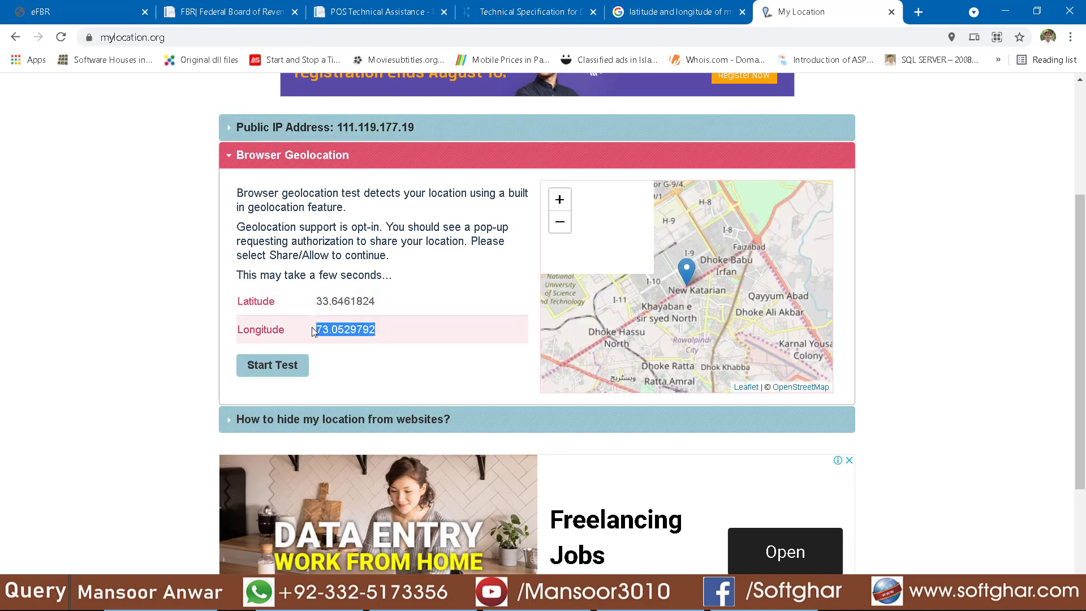
{"action": "left_click_drag", "start_coordinate": [375, 301], "coordinate": [314, 302]}
{"action": "right_click", "coordinate": [346, 303]}
{"action": "left_click", "coordinate": [381, 311]}
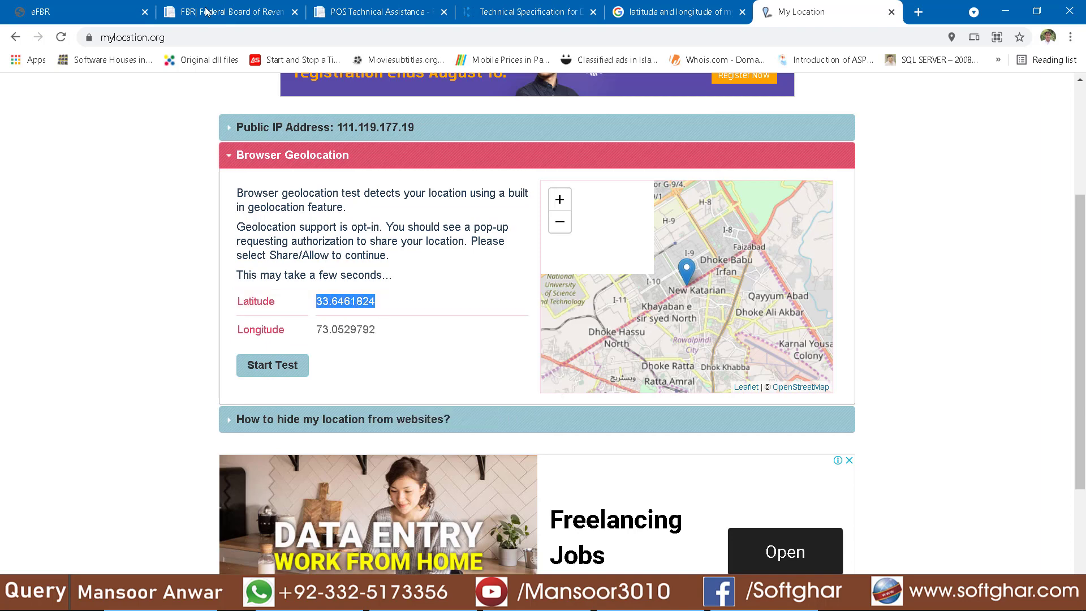
Search Google for "latitude longitude of centaurus islamabad" and highlight the mall's latitude and longitude in turn.
{"action": "left_click", "coordinate": [529, 608]}
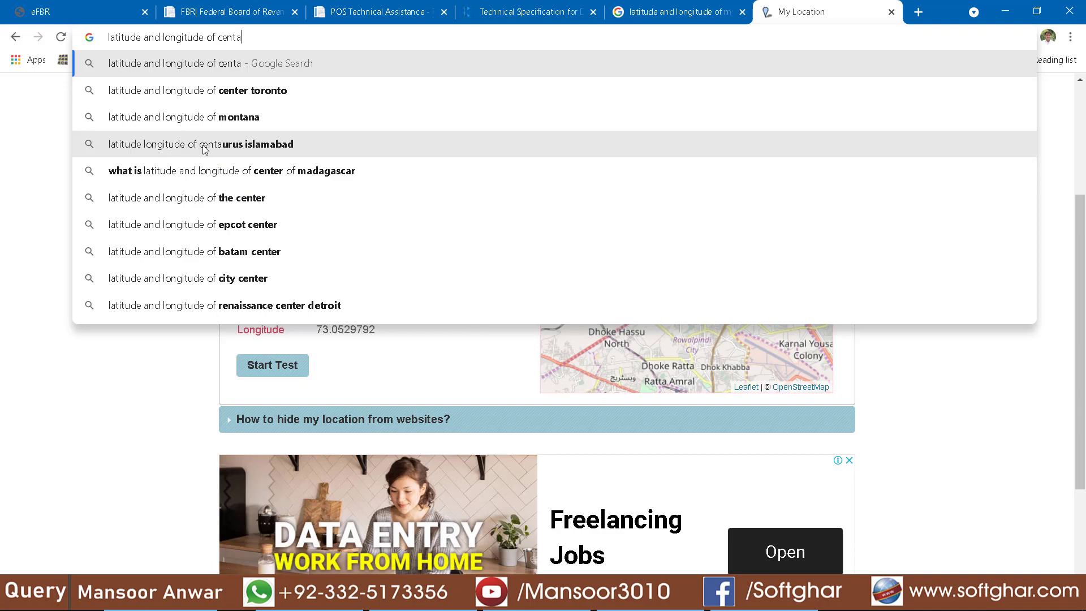
{"action": "left_click", "coordinate": [266, 148]}
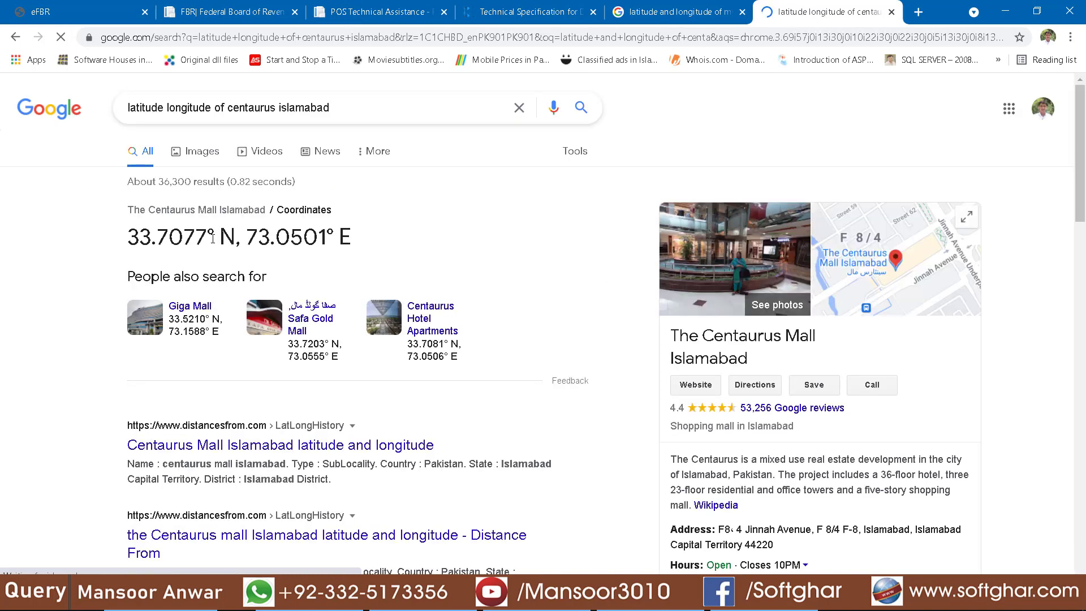
{"action": "left_click_drag", "start_coordinate": [208, 238], "coordinate": [122, 240]}
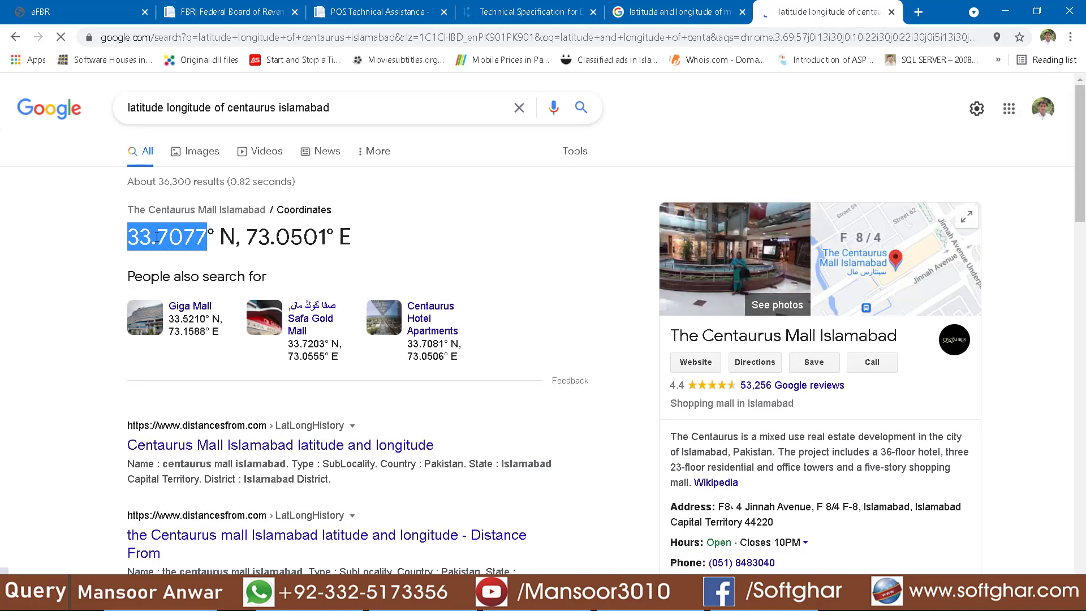
{"action": "left_click_drag", "start_coordinate": [327, 238], "coordinate": [248, 238]}
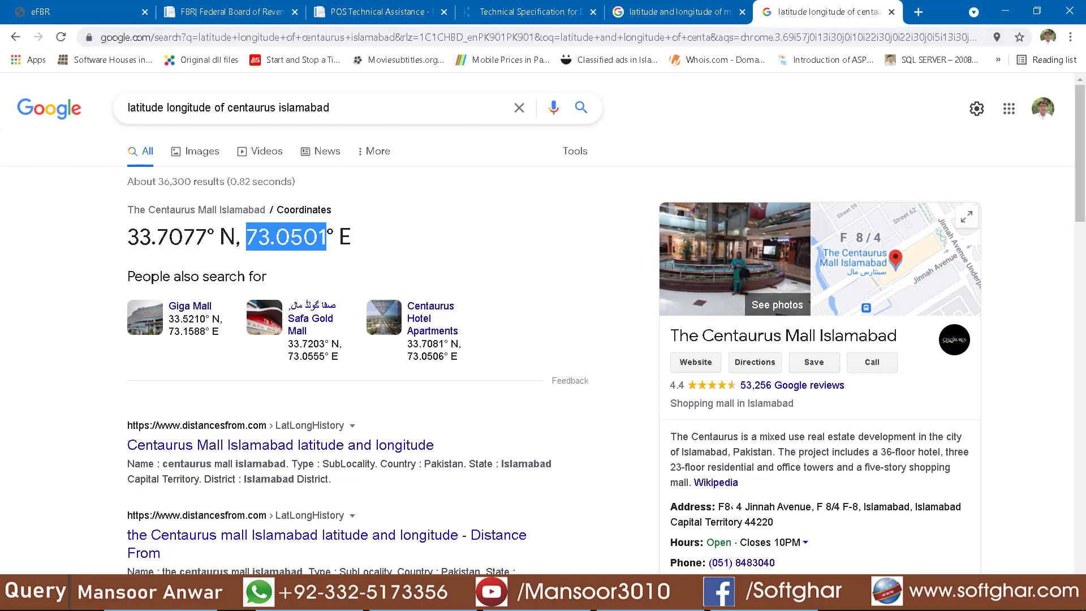
Switch back to Photos and compare 4- POS Detail.png with the filled-in POS Detail Al Jannat Bakers.jpg.
{"action": "key", "text": "alt+Tab"}
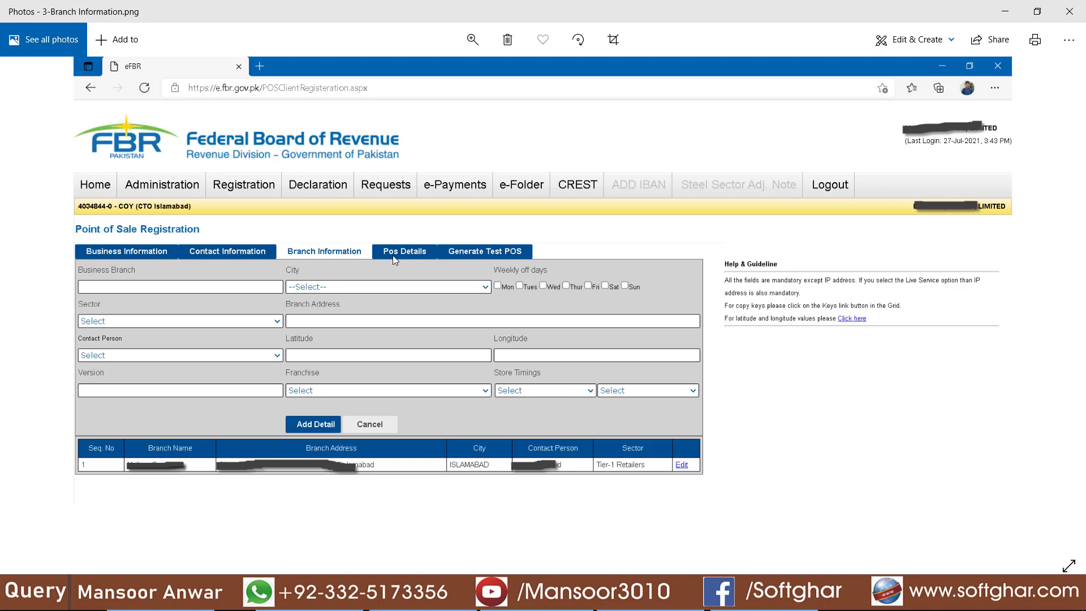
{"action": "left_click", "coordinate": [1051, 307]}
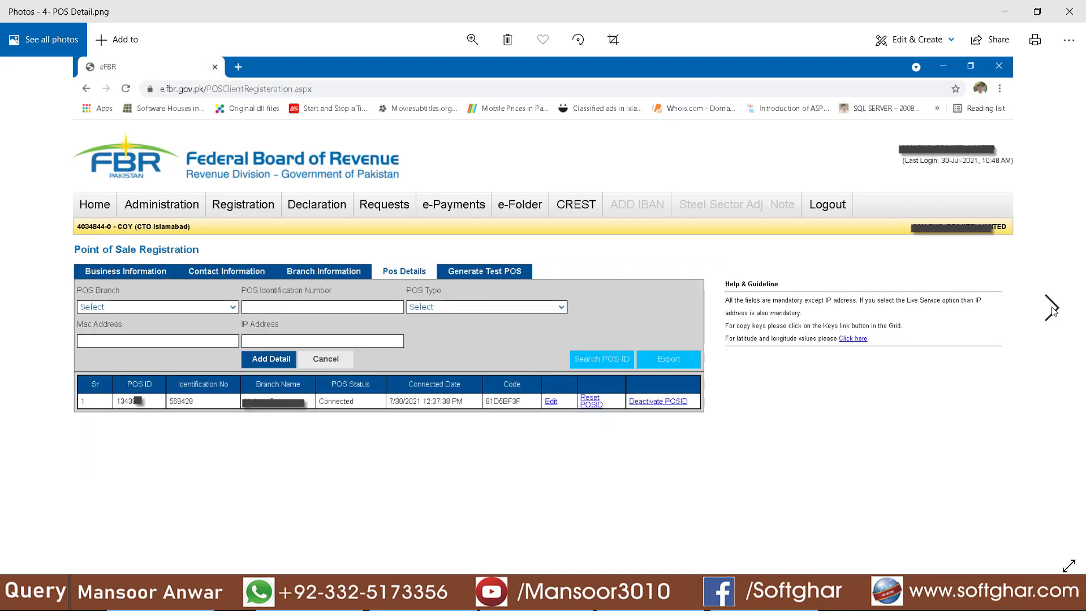
{"action": "left_click", "coordinate": [1051, 308]}
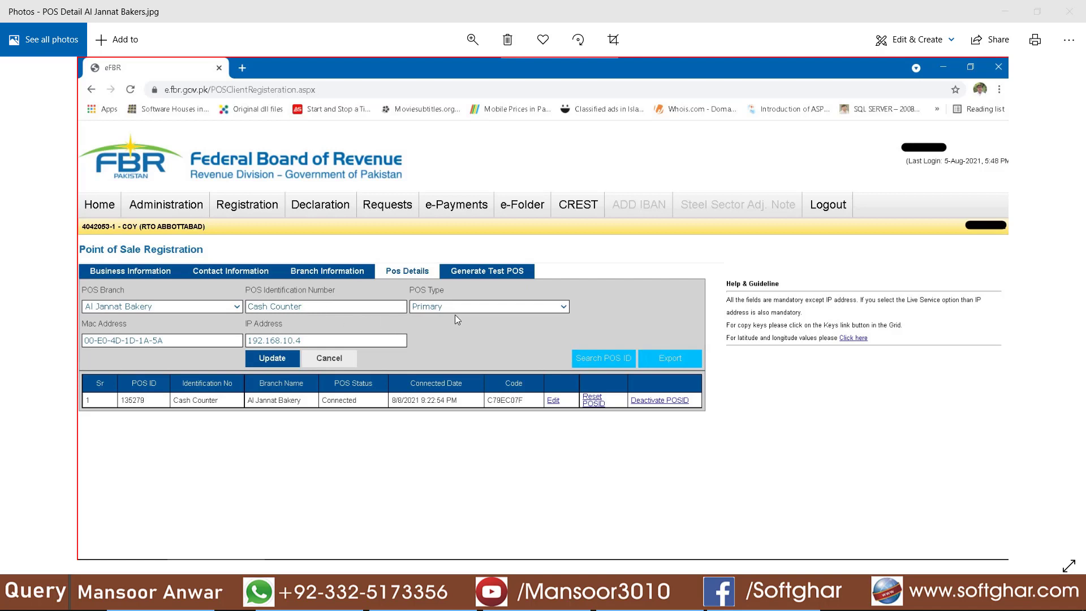
{"action": "key", "text": "Left"}
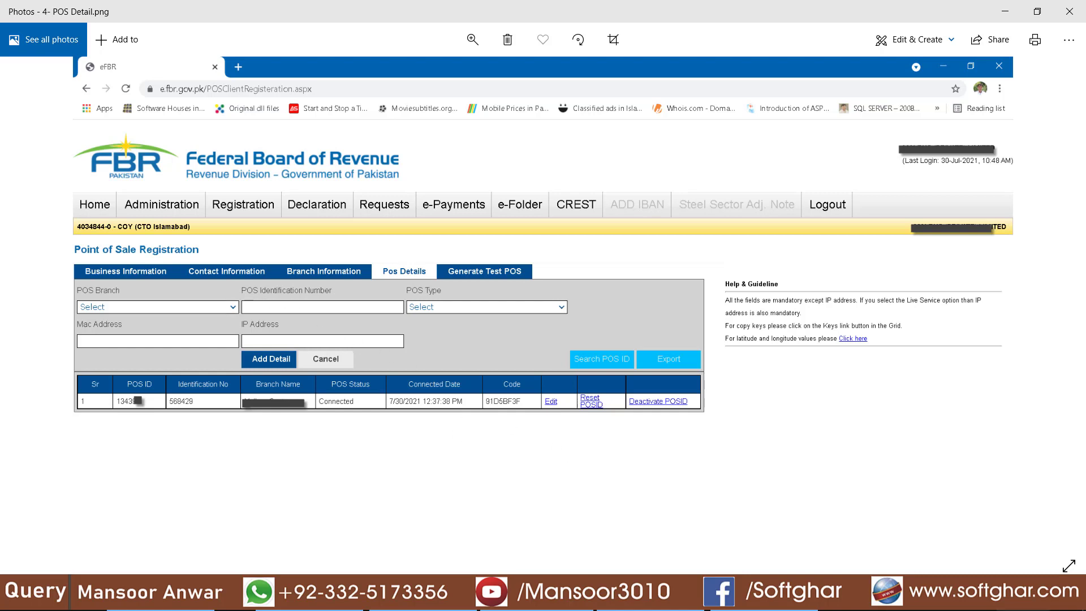
Open the properties of the connected SOFTGHAR Wi-Fi network in Windows Settings and copy its IPv4 address.
{"action": "left_click", "coordinate": [979, 601]}
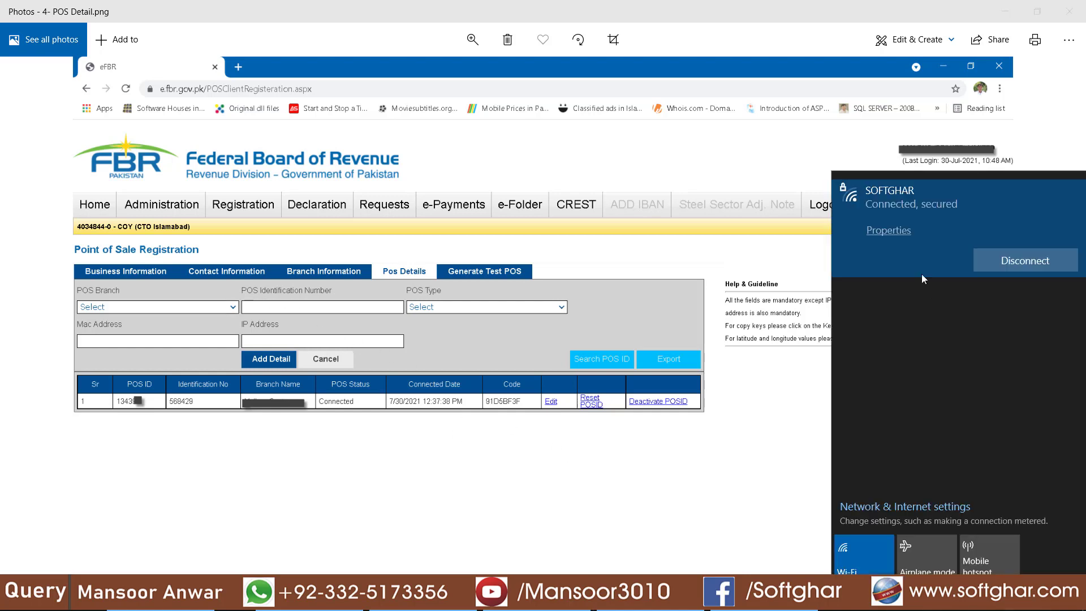
{"action": "left_click", "coordinate": [889, 230]}
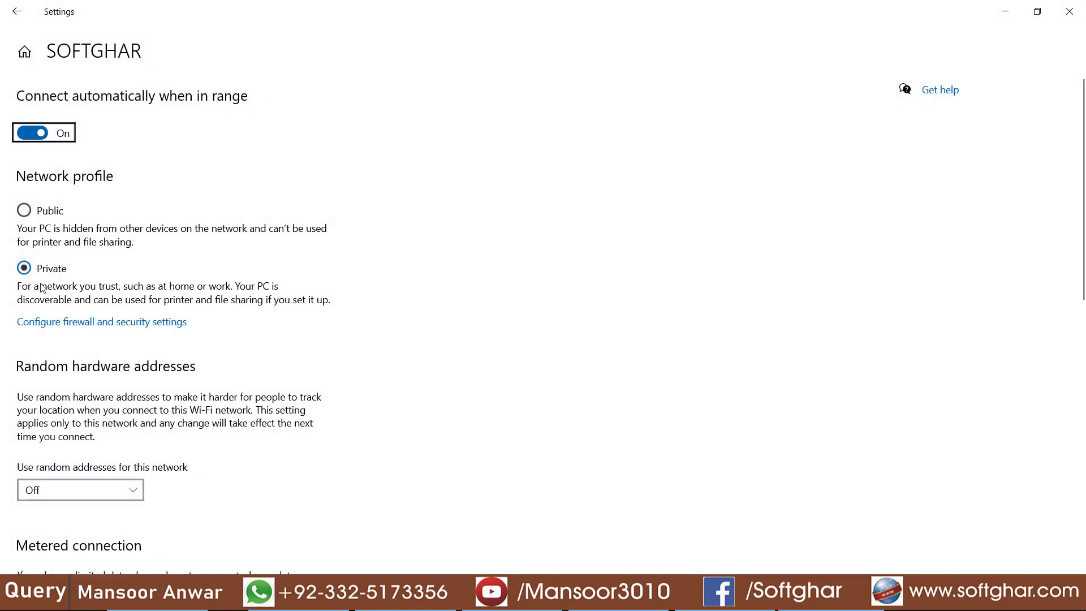
{"action": "scroll", "coordinate": [64, 344], "scroll_direction": "down", "scroll_amount": 6}
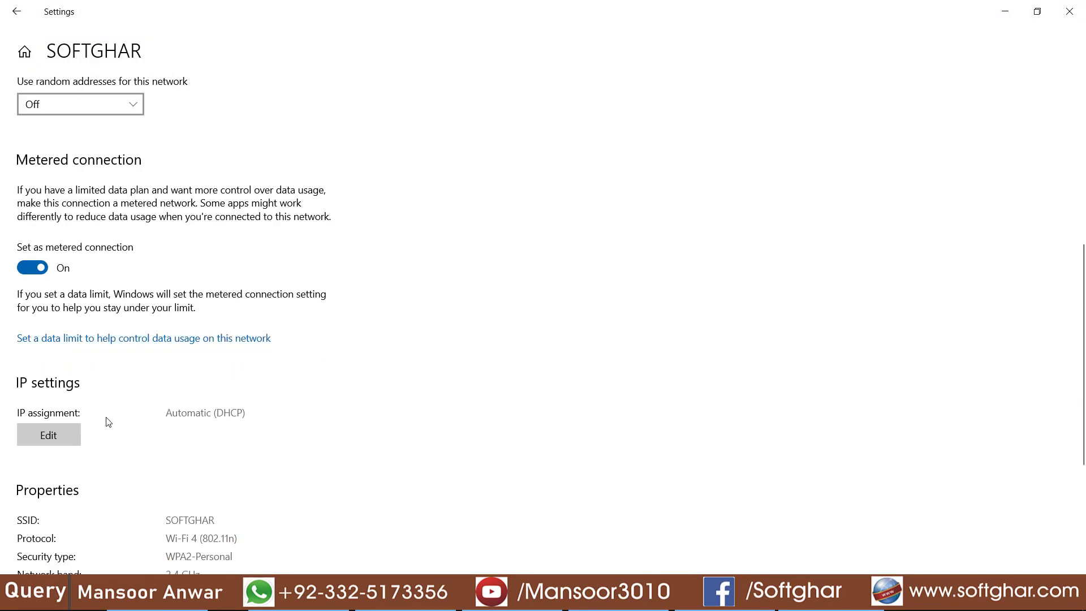
{"action": "scroll", "coordinate": [182, 408], "scroll_direction": "down", "scroll_amount": 4}
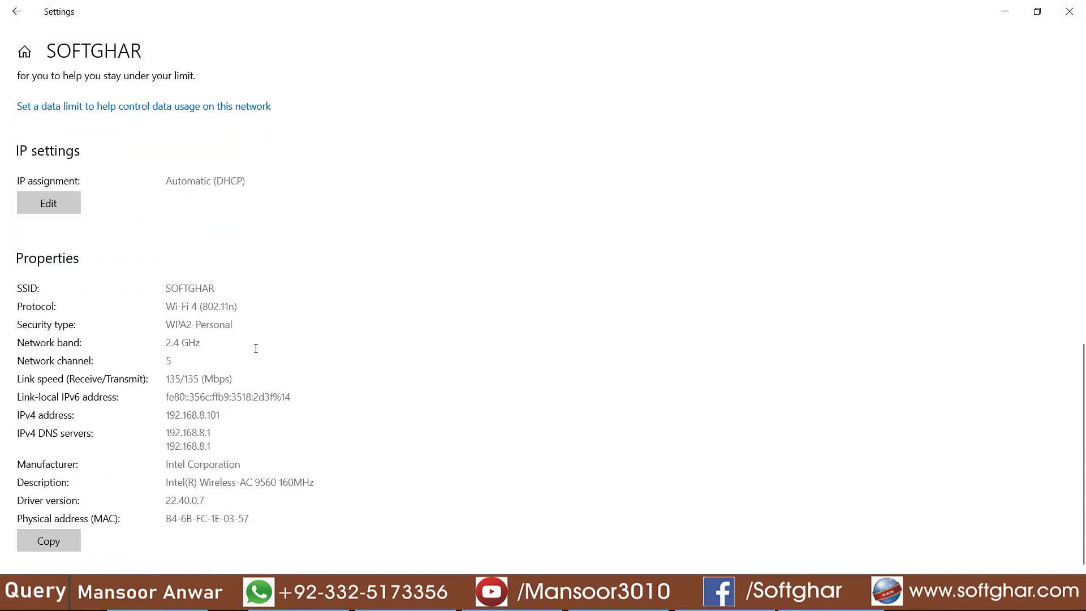
{"action": "left_click_drag", "start_coordinate": [225, 415], "coordinate": [165, 416]}
{"action": "right_click", "coordinate": [190, 412]}
{"action": "left_click", "coordinate": [217, 422]}
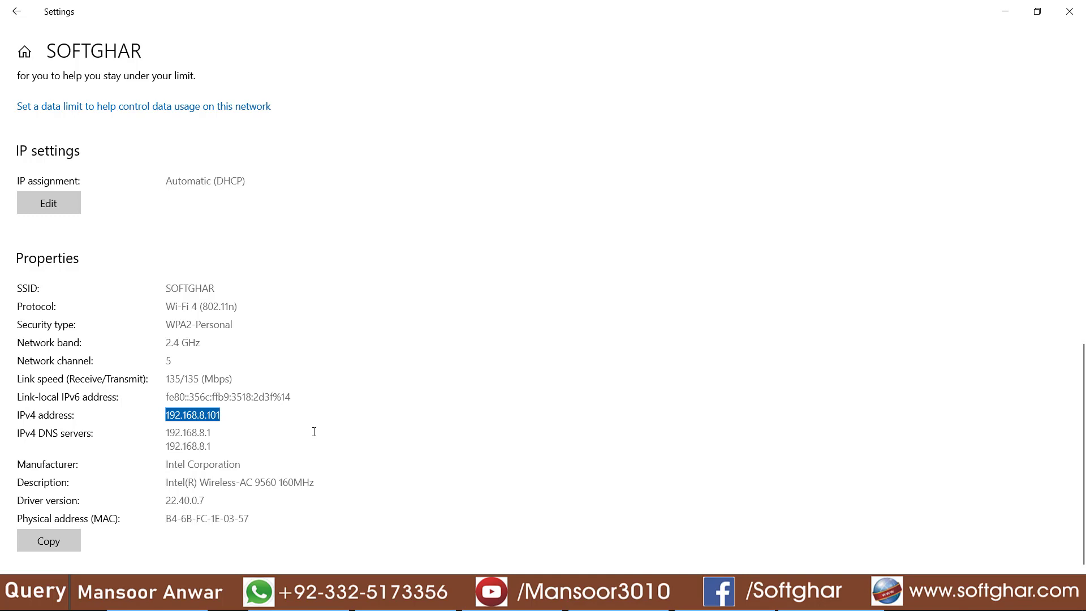
Copy the physical (MAC) address from the SOFTGHAR network properties in Windows Settings.
{"action": "left_click", "coordinate": [506, 608]}
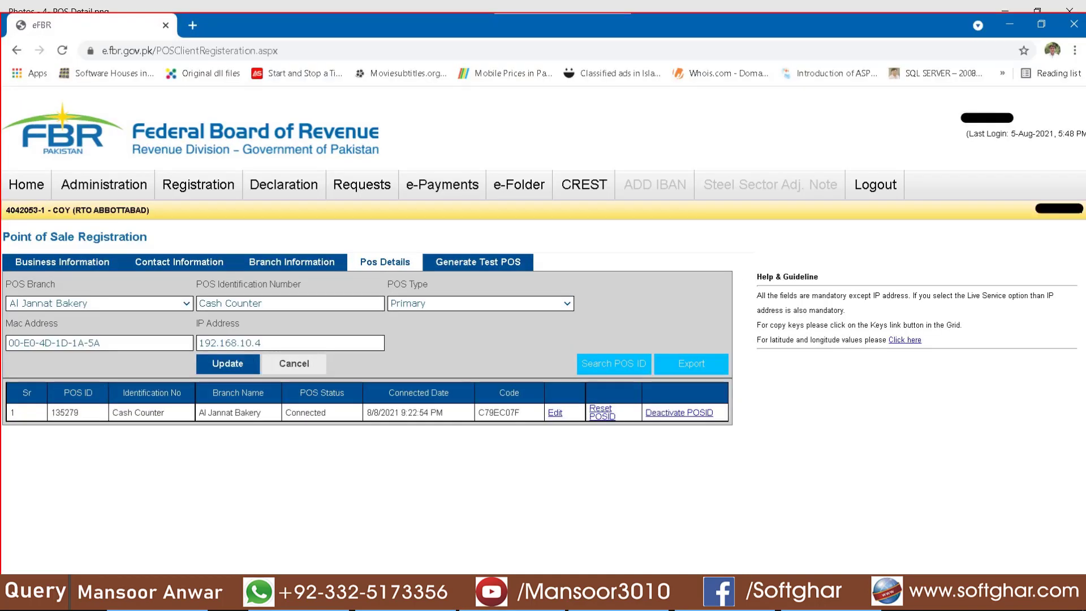
{"action": "left_click", "coordinate": [500, 608]}
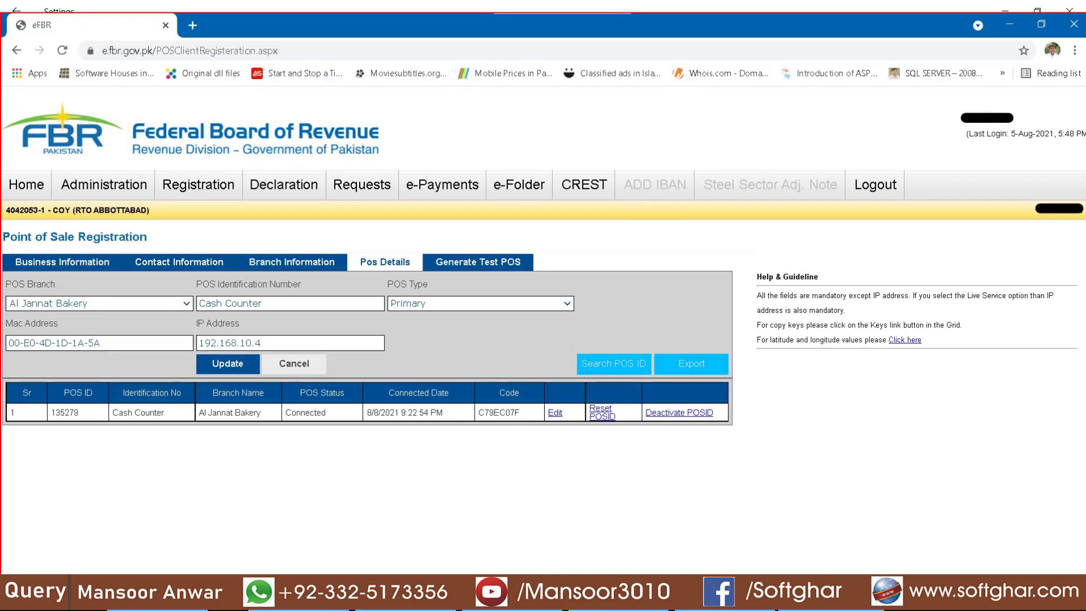
{"action": "left_click_drag", "start_coordinate": [249, 518], "coordinate": [163, 519]}
{"action": "right_click", "coordinate": [218, 520]}
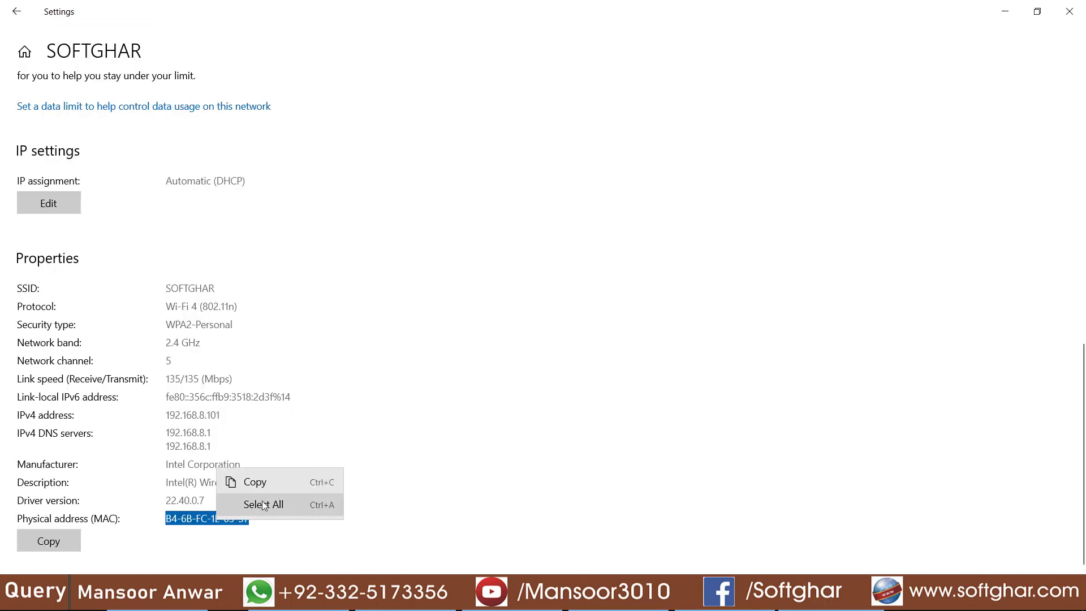
{"action": "left_click", "coordinate": [249, 480]}
Run ipconfig/all in a Command Prompt and examine the Wi-Fi adapter's physical and IPv4 addresses, closing the console when done.
{"action": "left_click", "coordinate": [356, 608]}
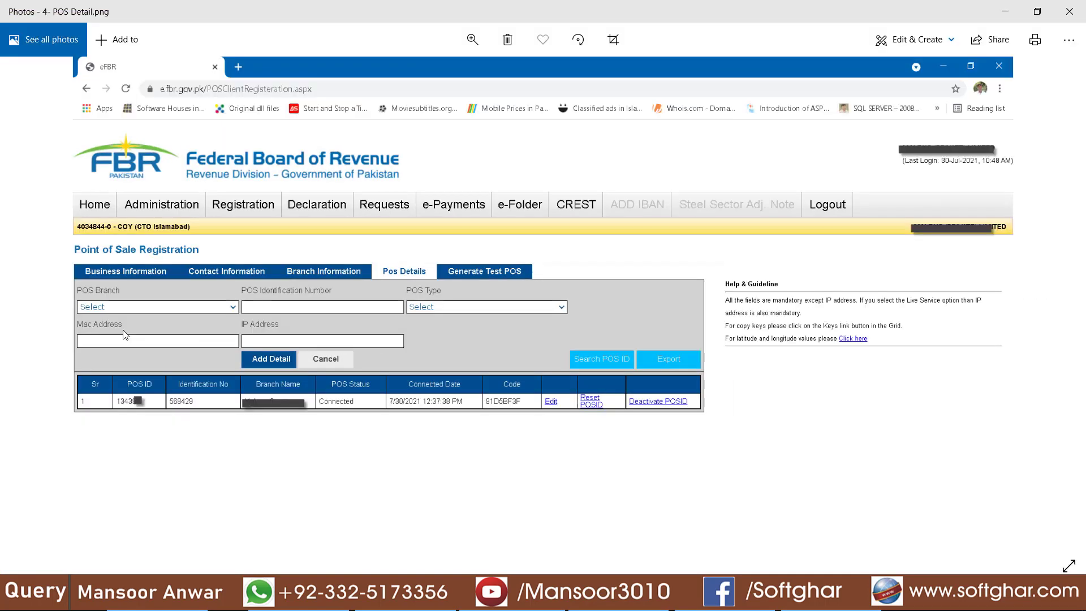
{"action": "key", "text": "super+r"}
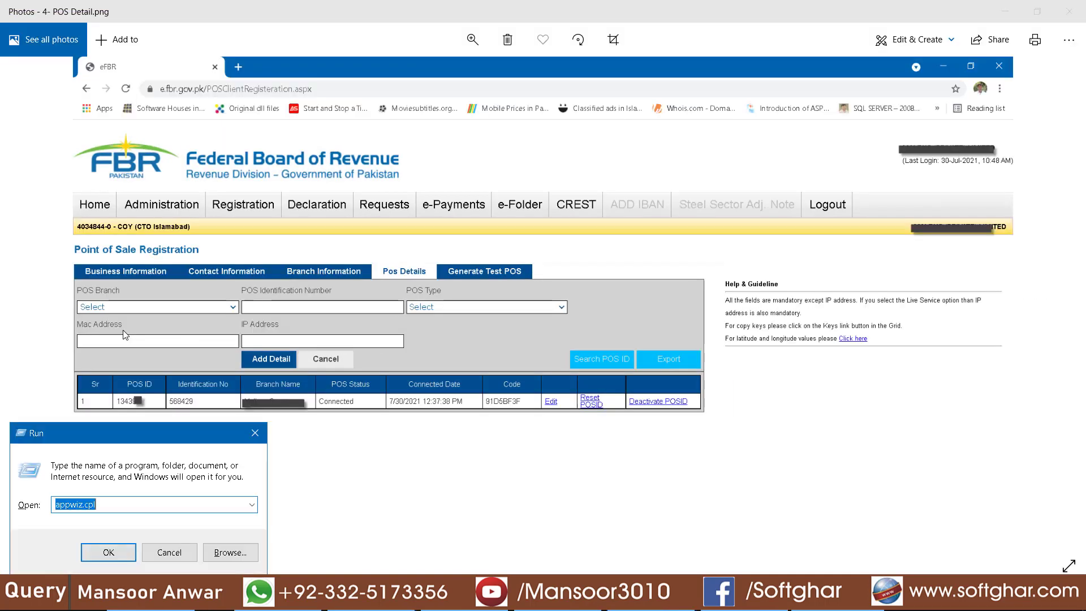
{"action": "type", "text": "cmd"}
{"action": "key", "text": "Return"}
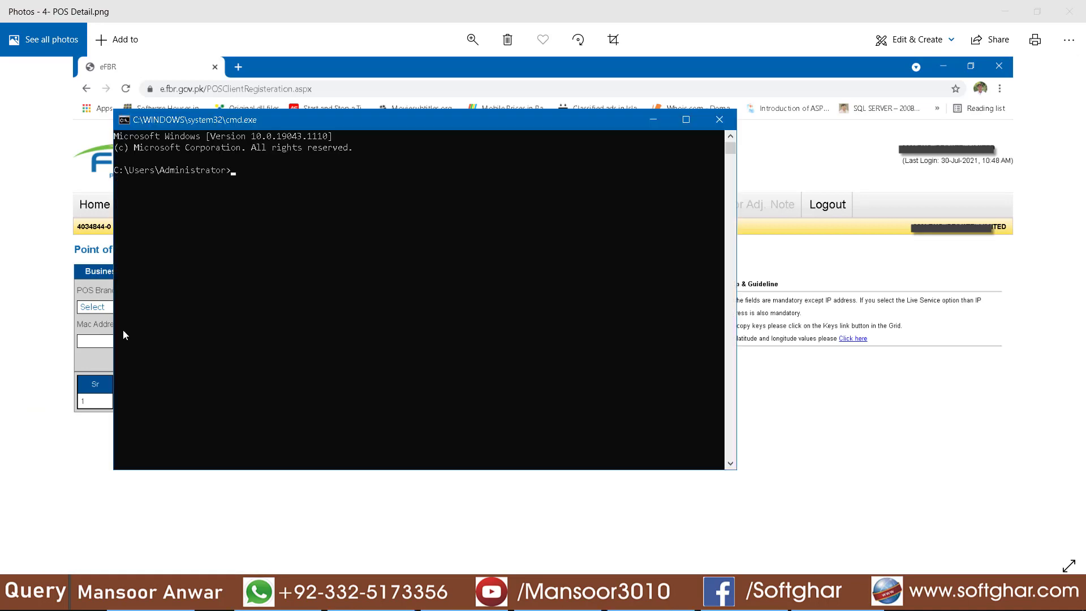
{"action": "type", "text": "ipconfig/all"}
{"action": "key", "text": "Return"}
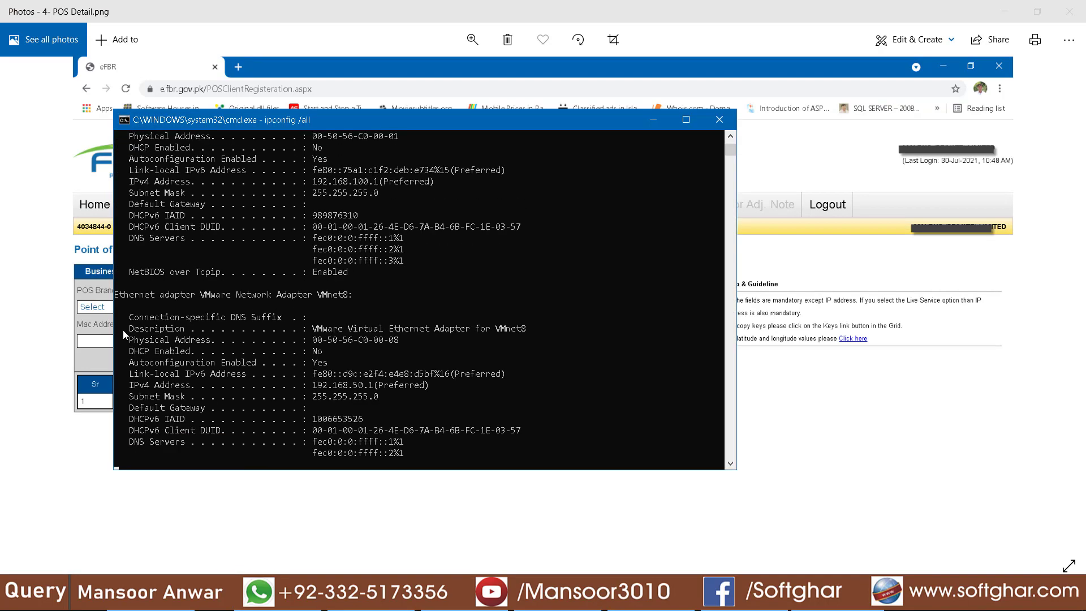
{"action": "scroll", "coordinate": [314, 243], "scroll_direction": "up", "scroll_amount": 6}
{"action": "scroll", "coordinate": [249, 231], "scroll_direction": "up", "scroll_amount": 8}
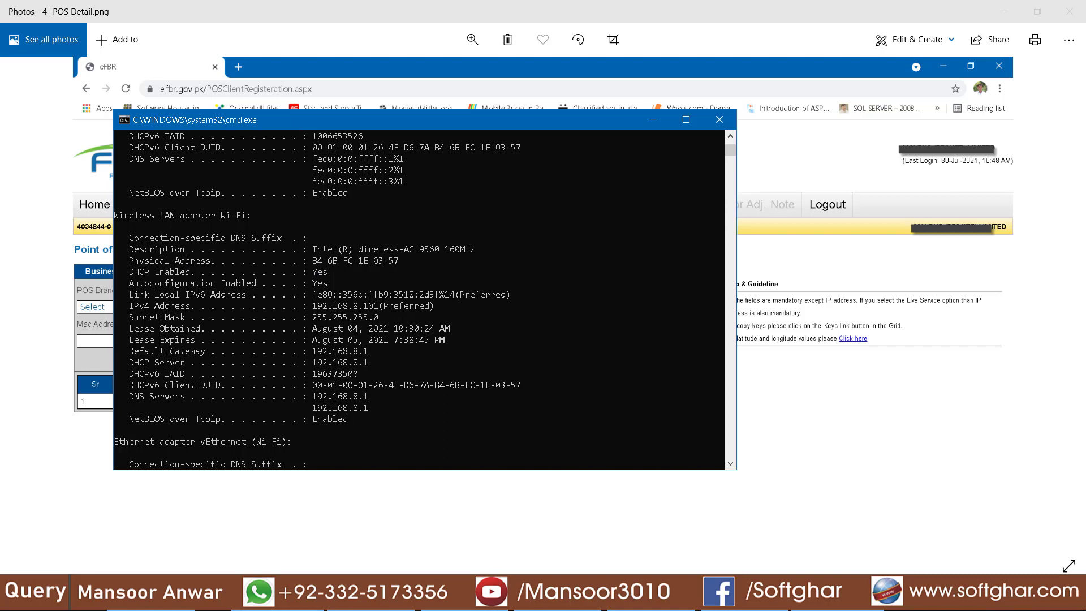
{"action": "key", "text": "alt+F4"}
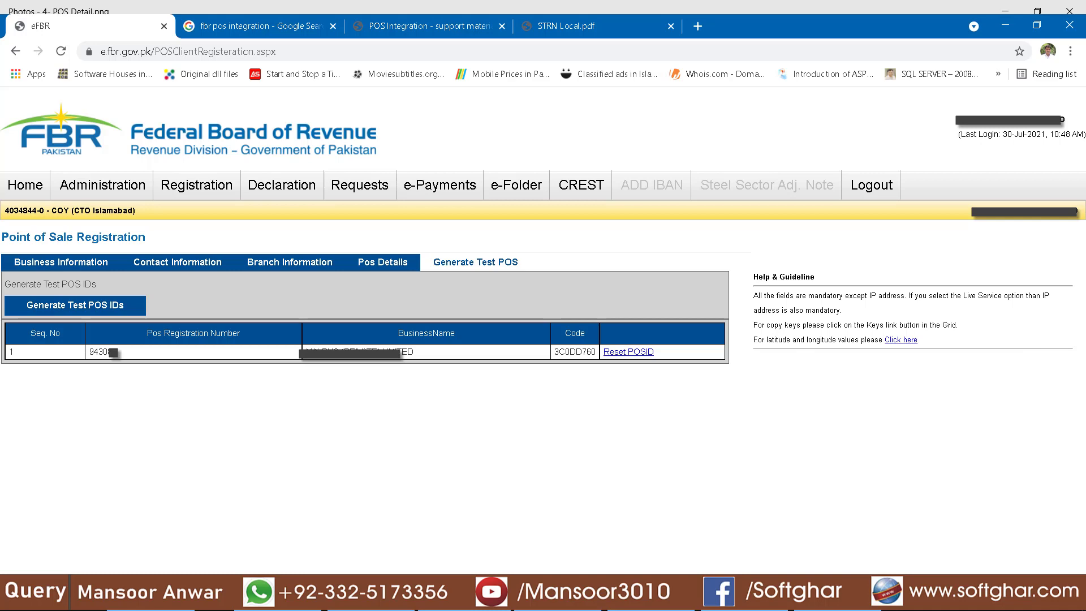
Switch from the POS Details image to the FBR help page and read the steps for integrating POS with the Software Fiscal Component.
{"action": "key", "text": "alt+Tab"}
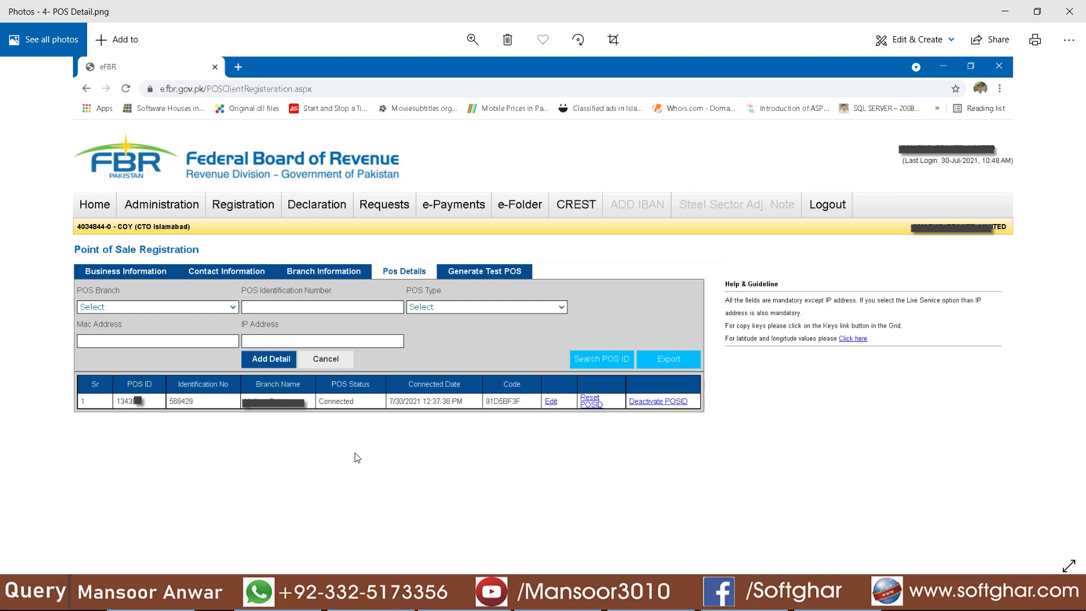
{"action": "key", "text": "alt+Tab"}
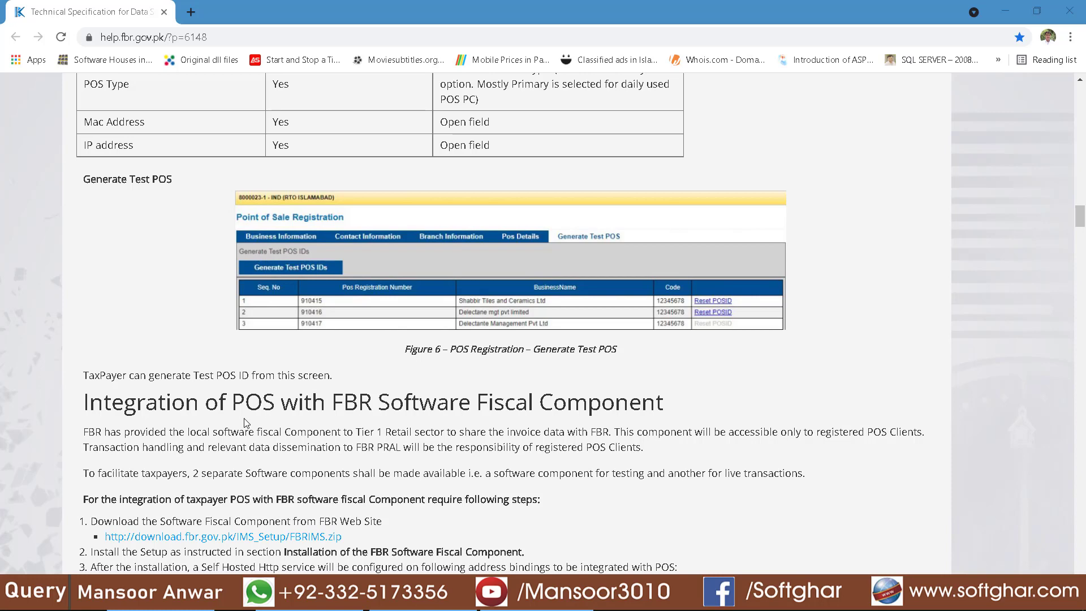
{"action": "scroll", "coordinate": [246, 423], "scroll_direction": "down", "scroll_amount": 2}
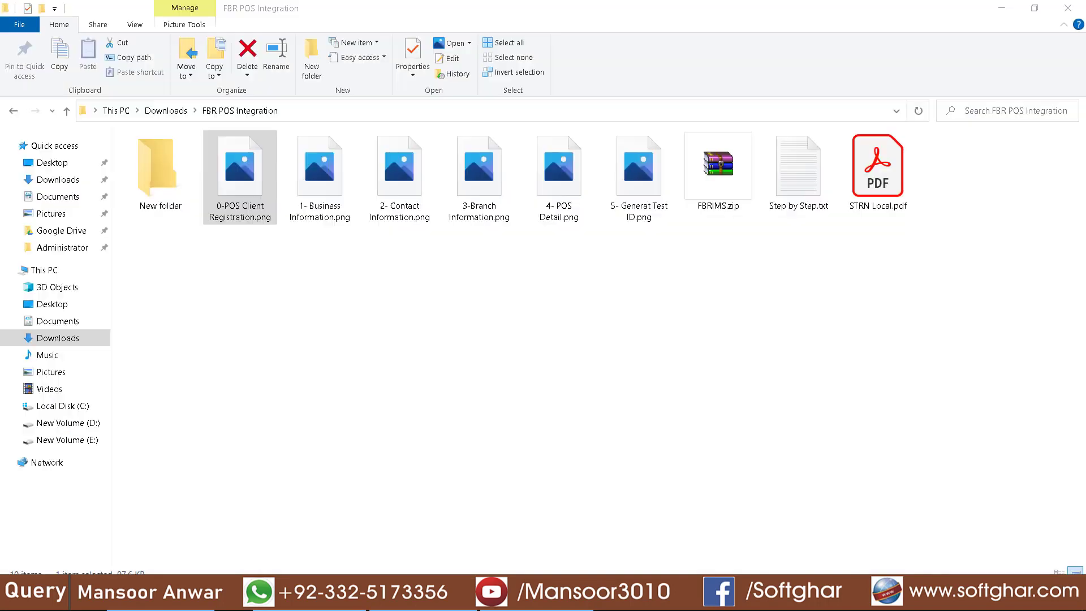
Extract FBRIMS.zip into its own FBRIMS folder in FBR POS Integration and open the extracted IMSSetup subfolder.
{"action": "left_click", "coordinate": [719, 188]}
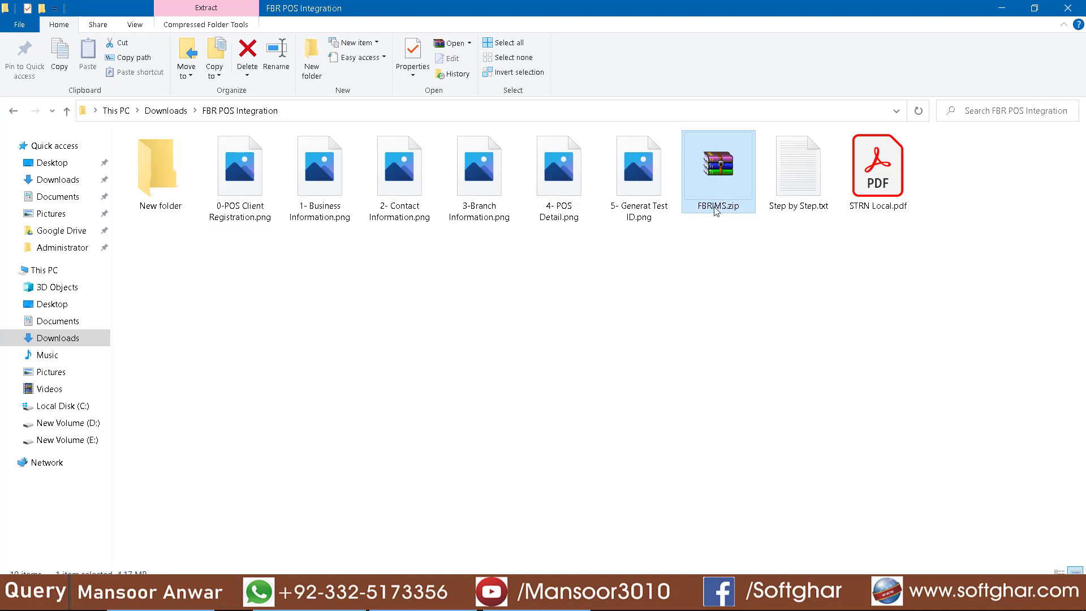
{"action": "right_click", "coordinate": [722, 159]}
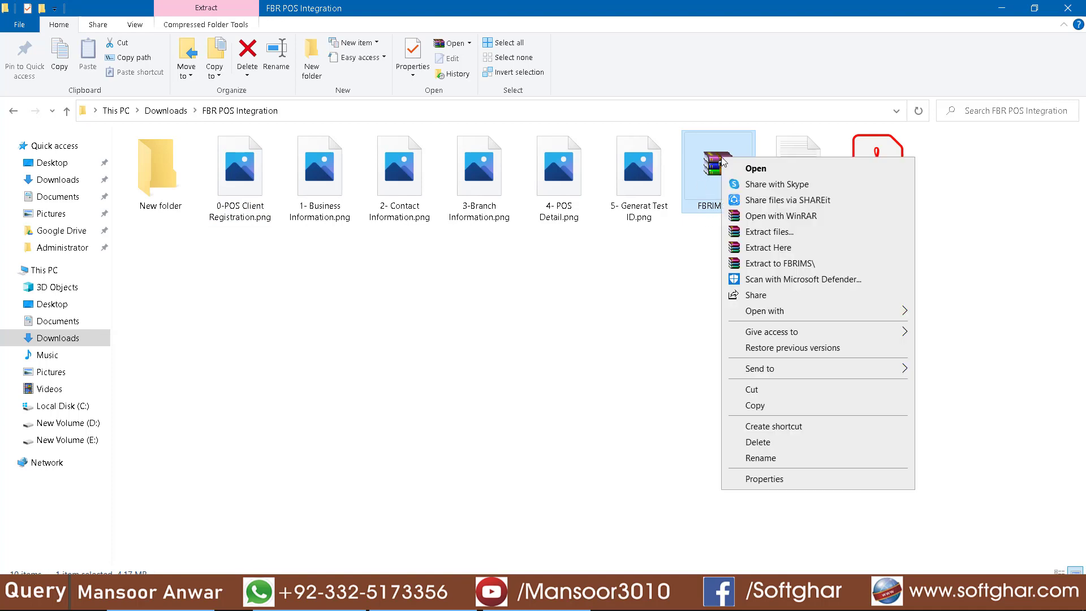
{"action": "left_click", "coordinate": [797, 265]}
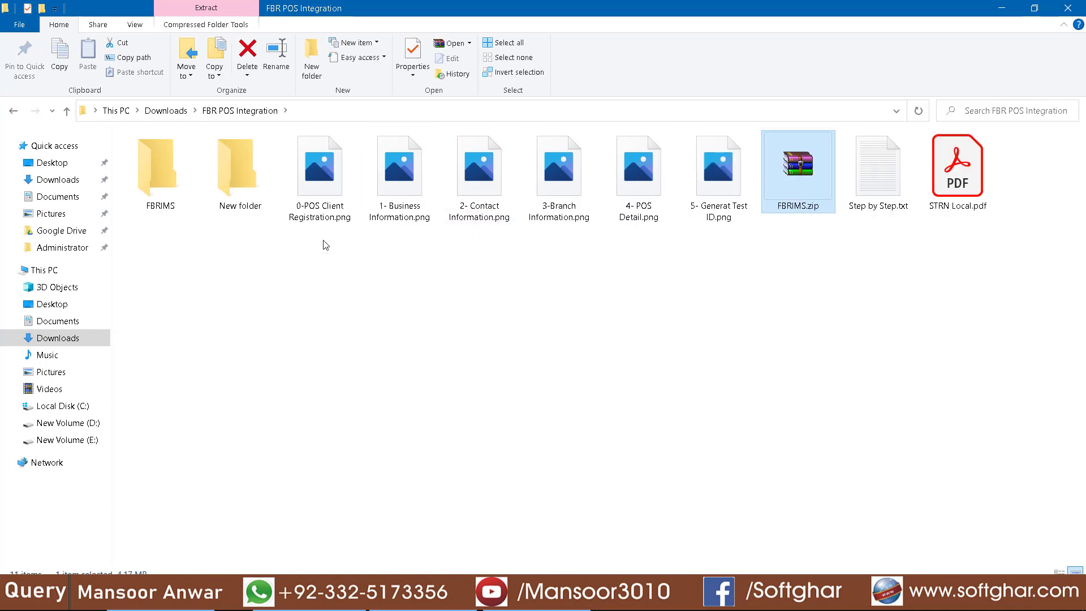
{"action": "double_click", "coordinate": [169, 181]}
{"action": "double_click", "coordinate": [160, 161]}
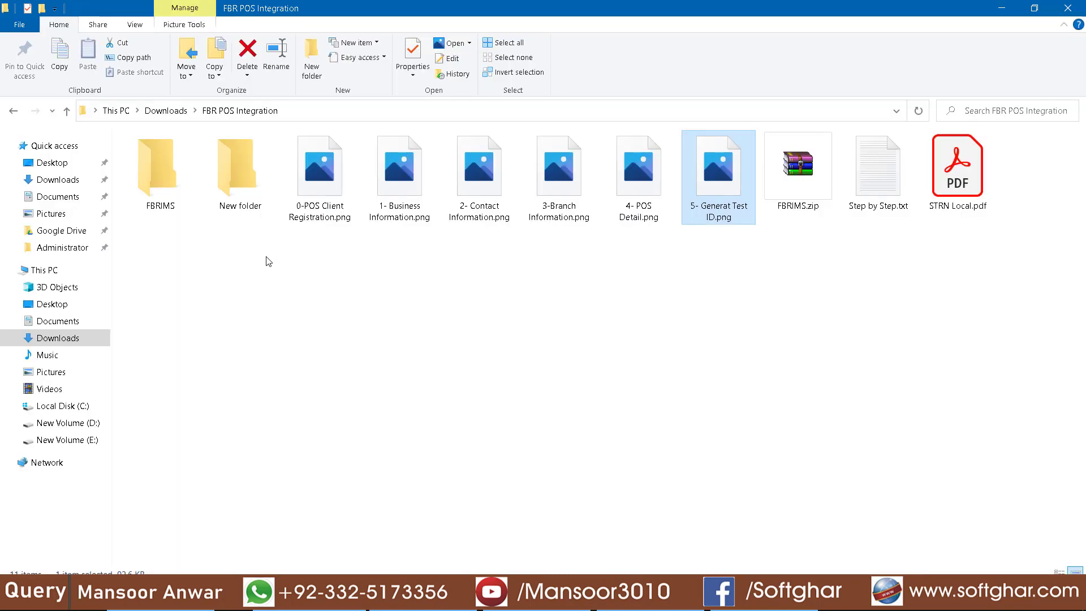
Open Step by Step.txt full screen and highlight the Windows 7 service pack 1 note and the IIS Manager requirement in turn.
{"action": "double_click", "coordinate": [877, 170]}
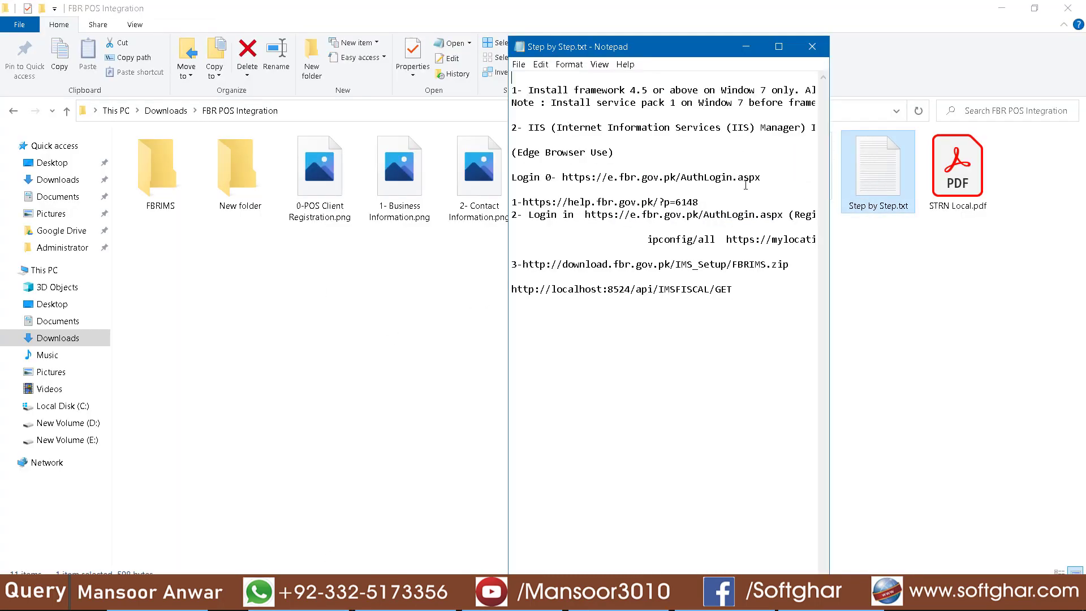
{"action": "left_click", "coordinate": [779, 47]}
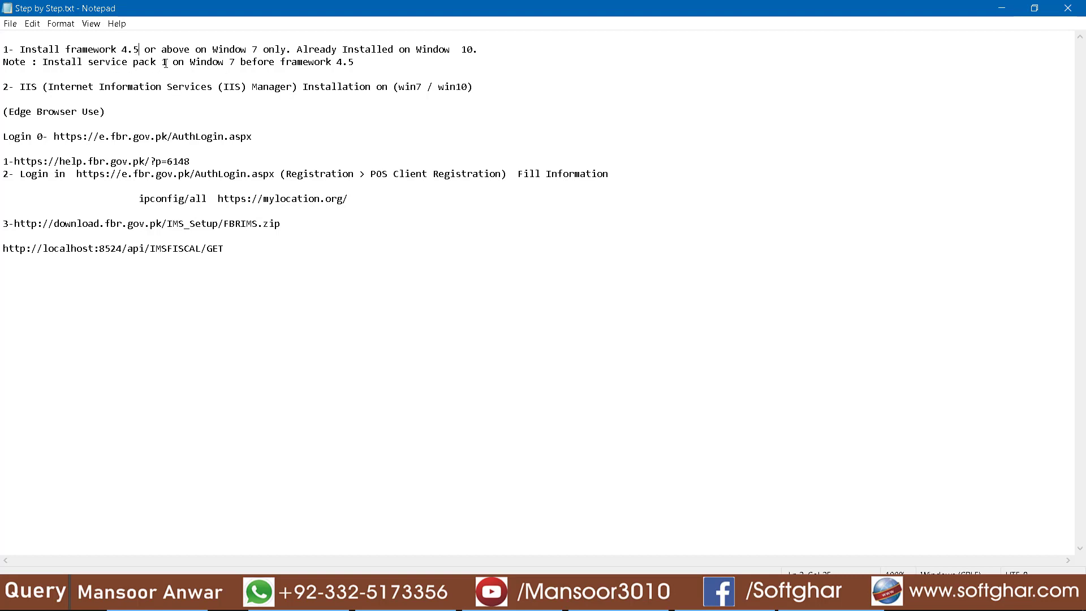
{"action": "left_click_drag", "start_coordinate": [42, 63], "coordinate": [355, 62]}
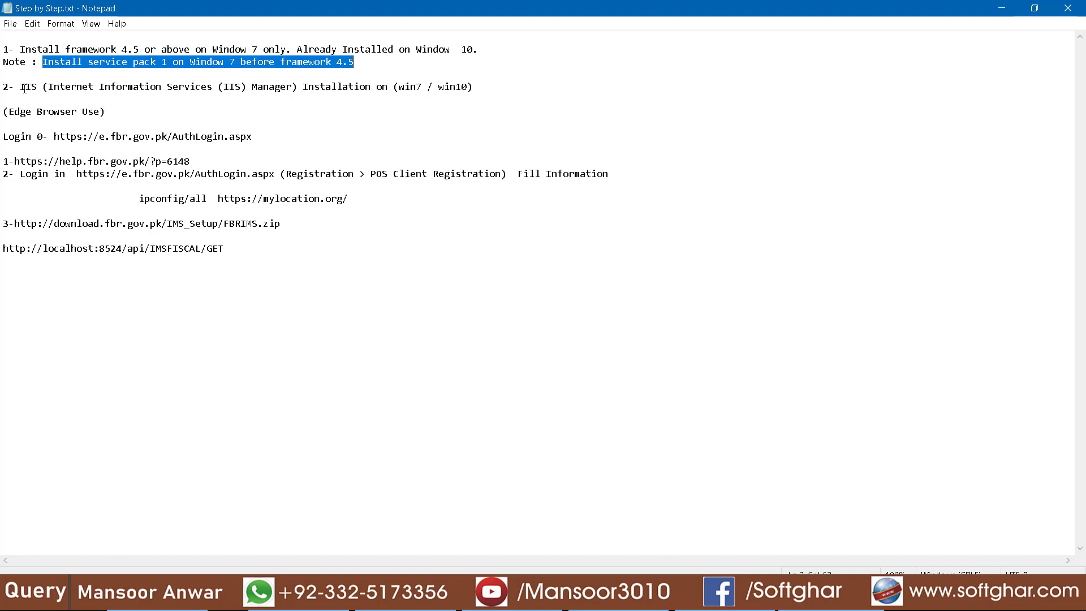
{"action": "left_click_drag", "start_coordinate": [20, 86], "coordinate": [299, 88]}
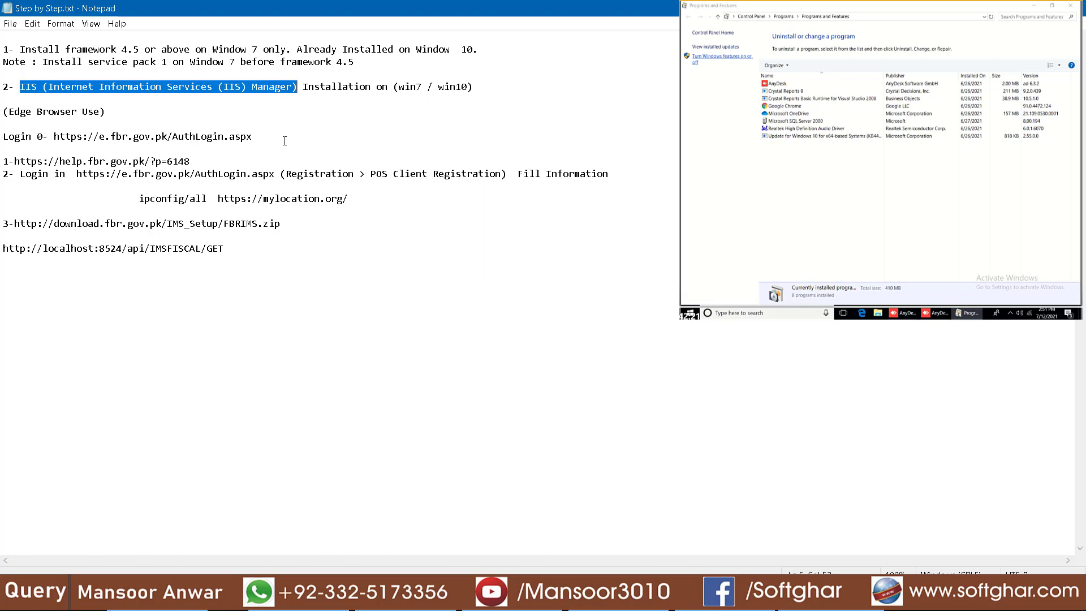
Run appwiz.cpl and check the Internet Information Services entries in the Windows Features list, leaving the features as they are.
{"action": "key", "text": "super+r"}
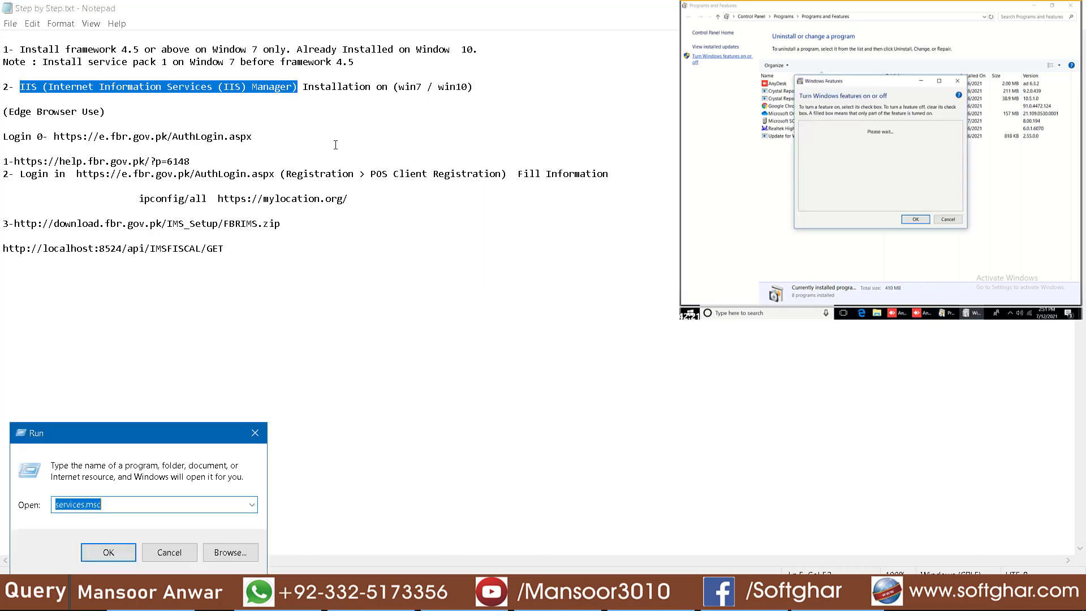
{"action": "type", "text": "ap"}
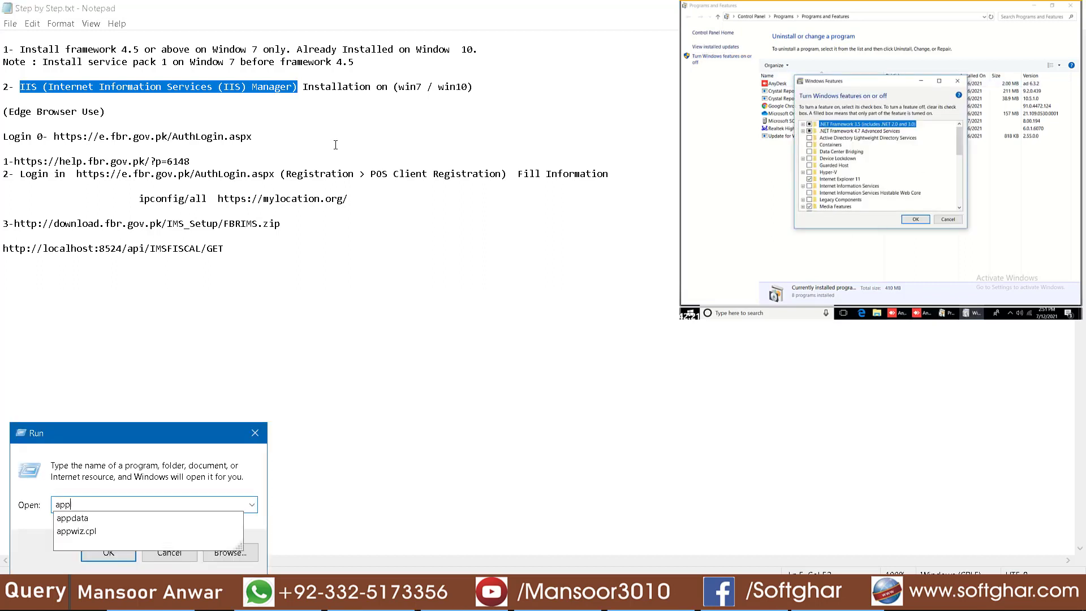
{"action": "type", "text": "p"}
{"action": "key", "text": "Down"}
{"action": "key", "text": "Down"}
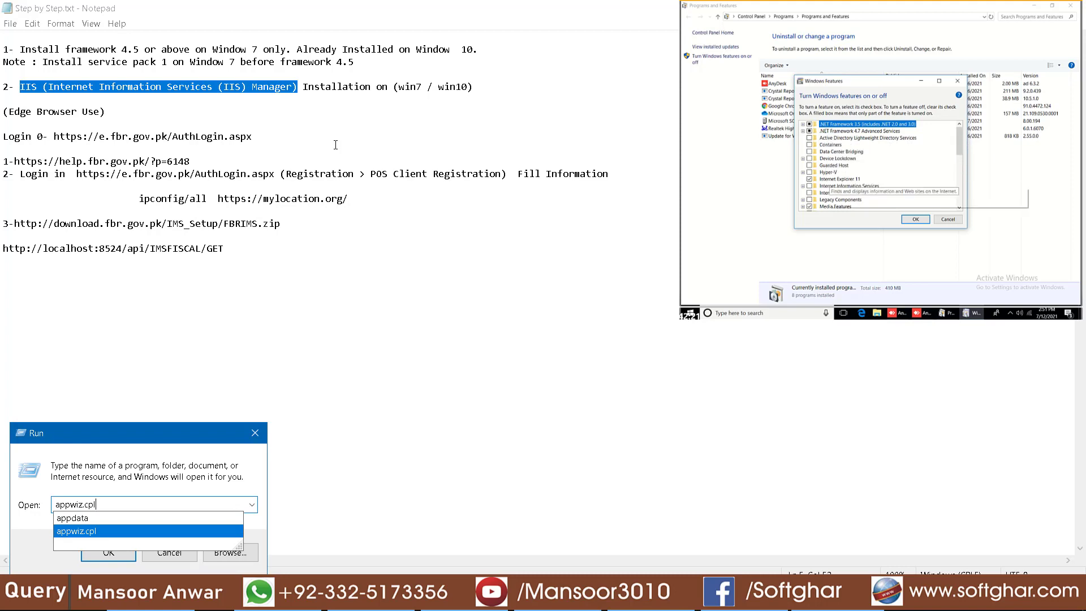
{"action": "key", "text": "Return"}
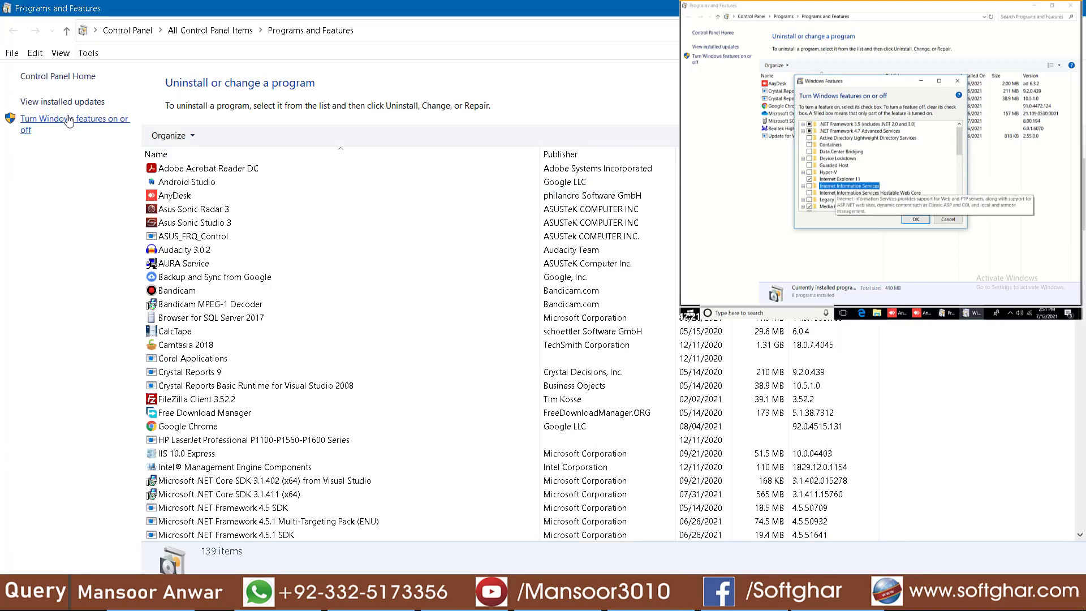
{"action": "left_click", "coordinate": [74, 120]}
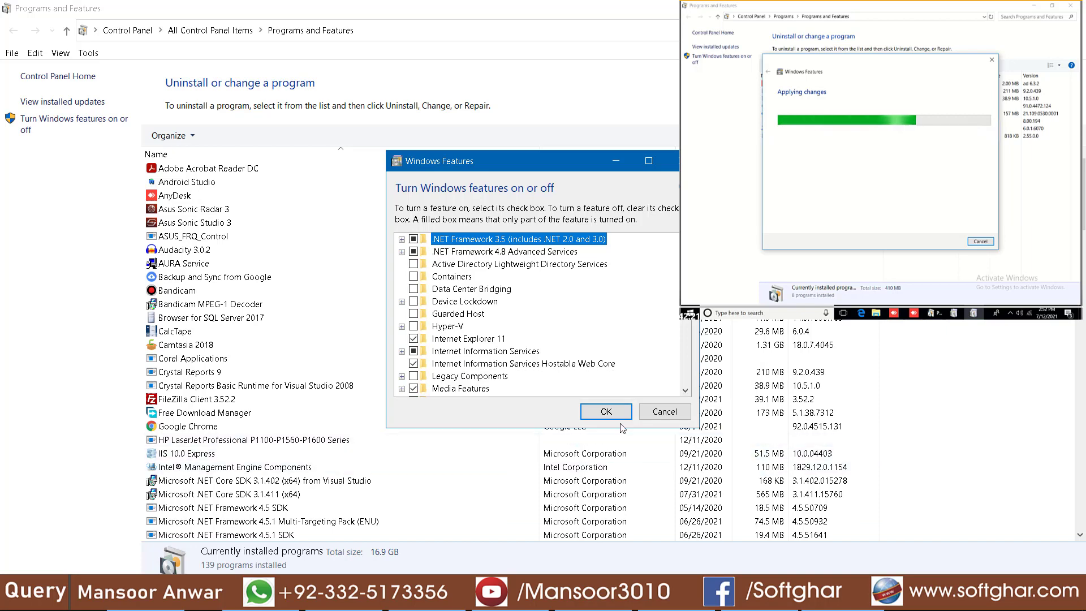
{"action": "left_click", "coordinate": [665, 412]}
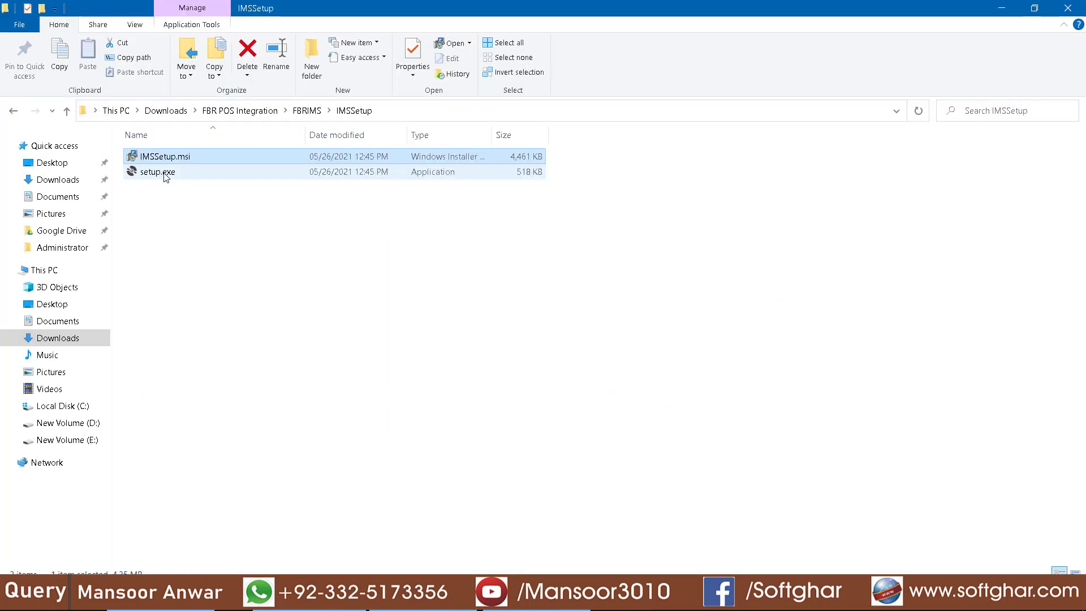
Select setup.exe in the IMSSetup folder and read the help page's installation instructions and figures for the FBR Software Fiscal Component.
{"action": "left_click", "coordinate": [163, 175]}
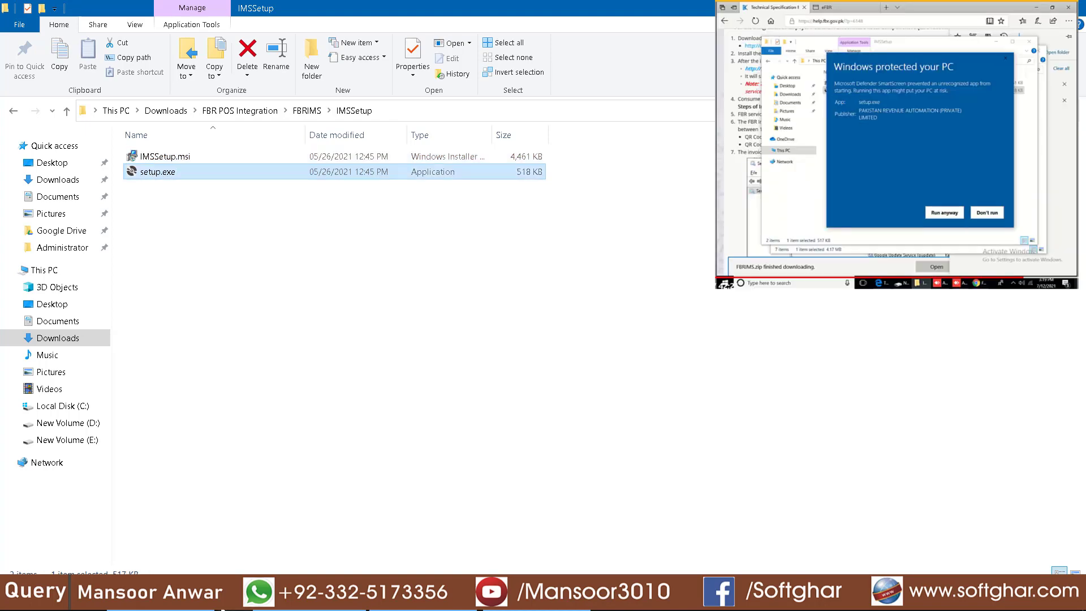
{"action": "left_click", "coordinate": [164, 531]}
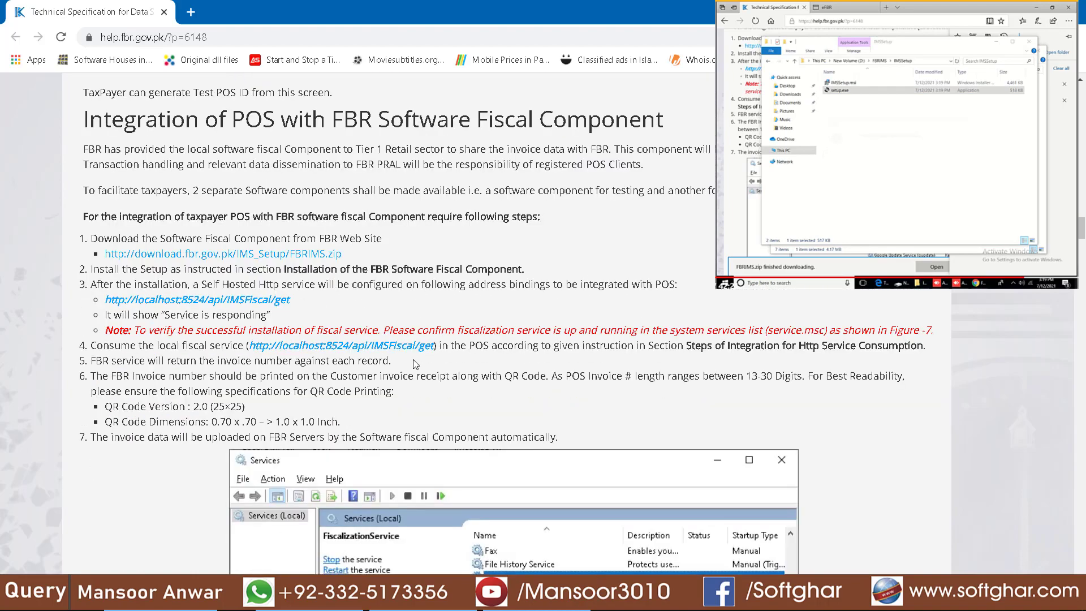
{"action": "scroll", "coordinate": [413, 364], "scroll_direction": "down", "scroll_amount": 5}
{"action": "scroll", "coordinate": [415, 366], "scroll_direction": "down", "scroll_amount": 5}
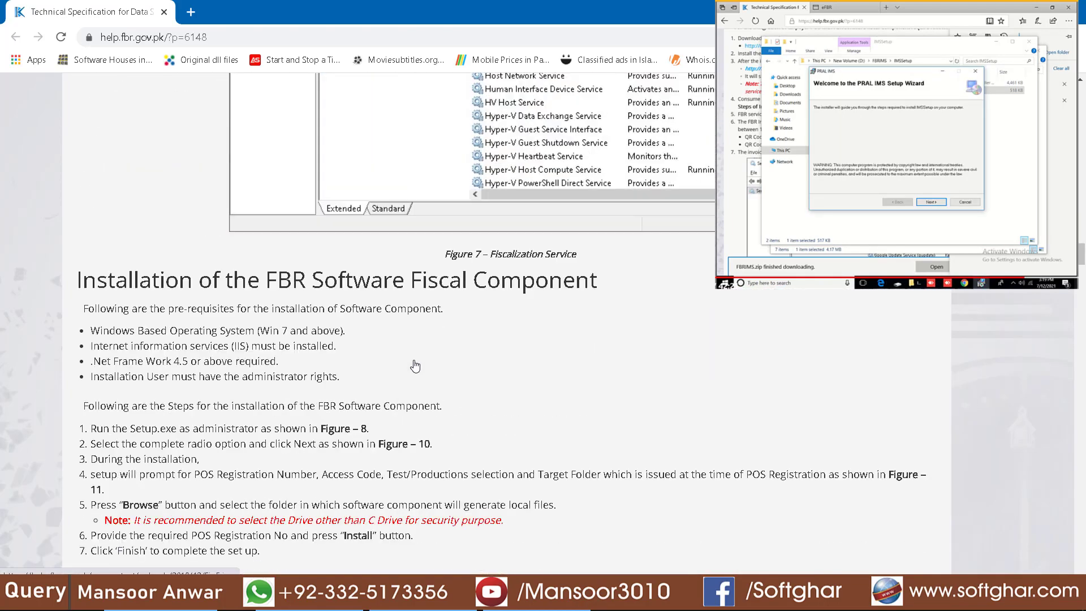
{"action": "scroll", "coordinate": [415, 366], "scroll_direction": "down", "scroll_amount": 5}
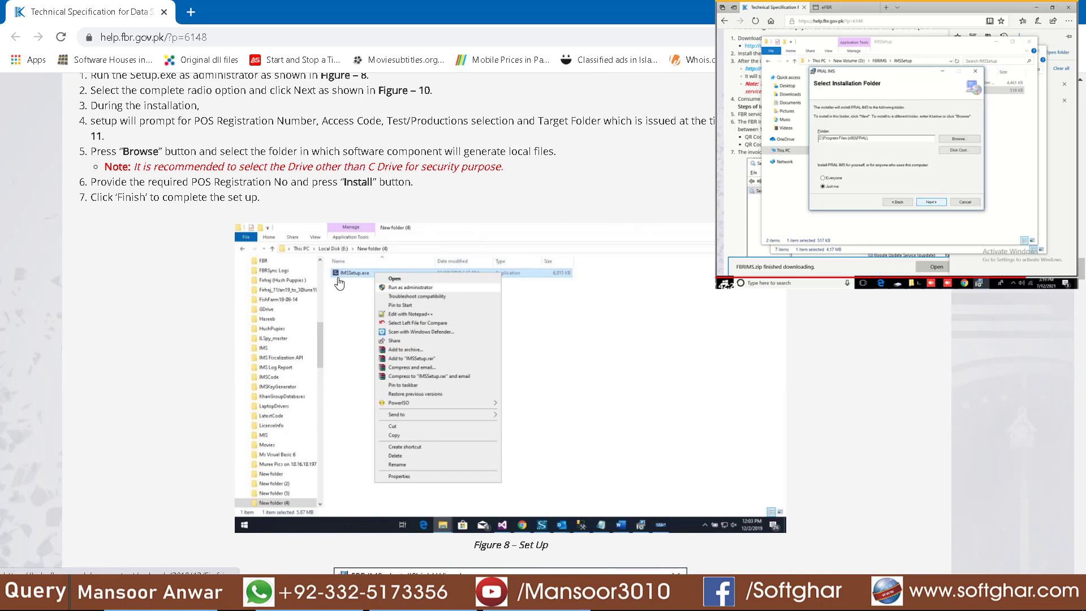
{"action": "scroll", "coordinate": [365, 291], "scroll_direction": "down", "scroll_amount": 9}
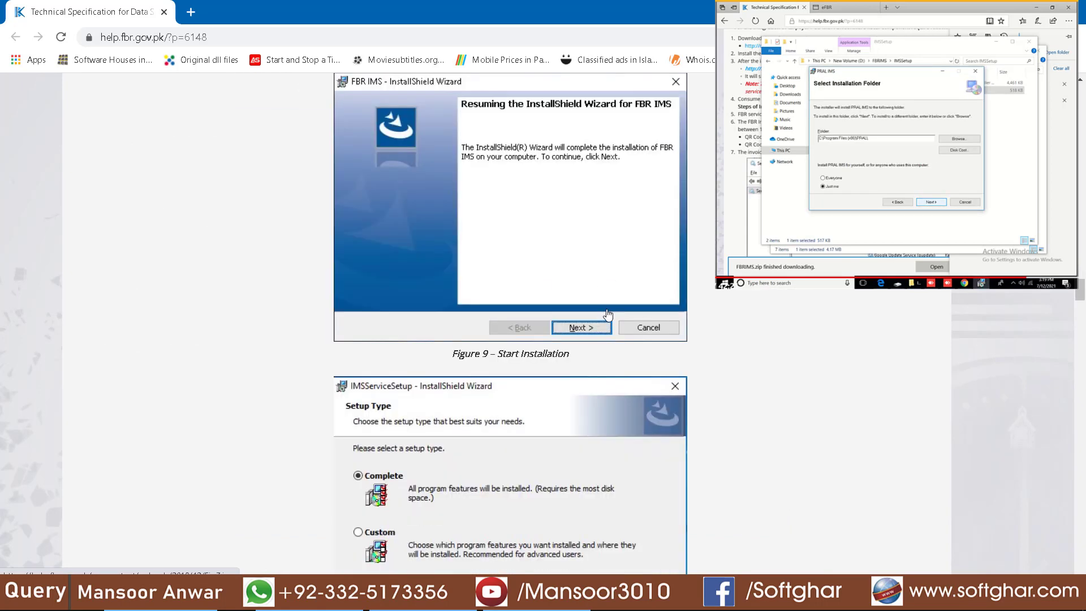
{"action": "scroll", "coordinate": [607, 315], "scroll_direction": "down", "scroll_amount": 4}
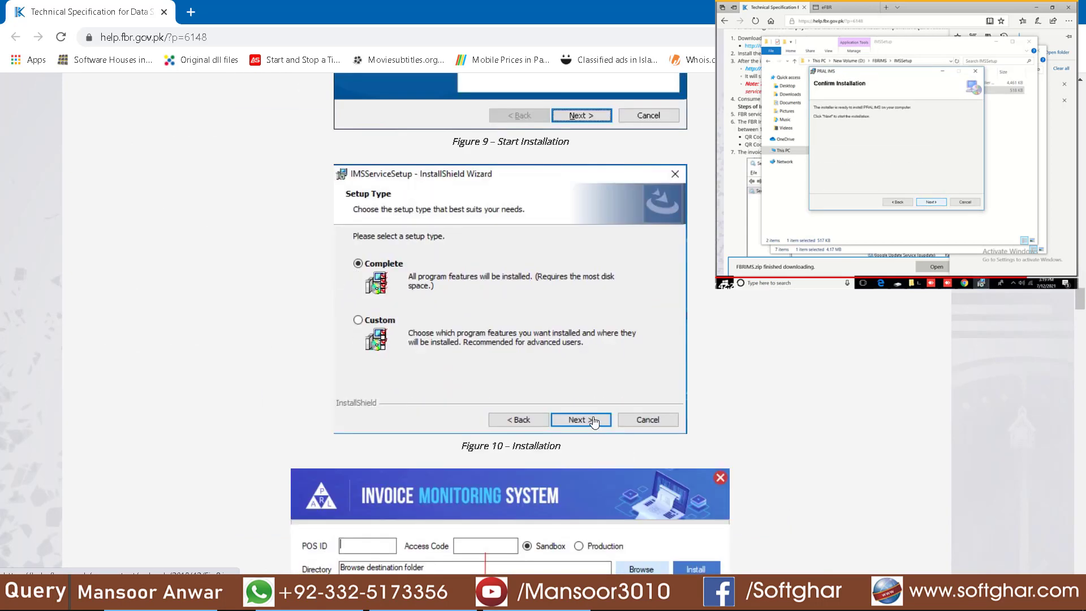
{"action": "scroll", "coordinate": [594, 421], "scroll_direction": "down", "scroll_amount": 5}
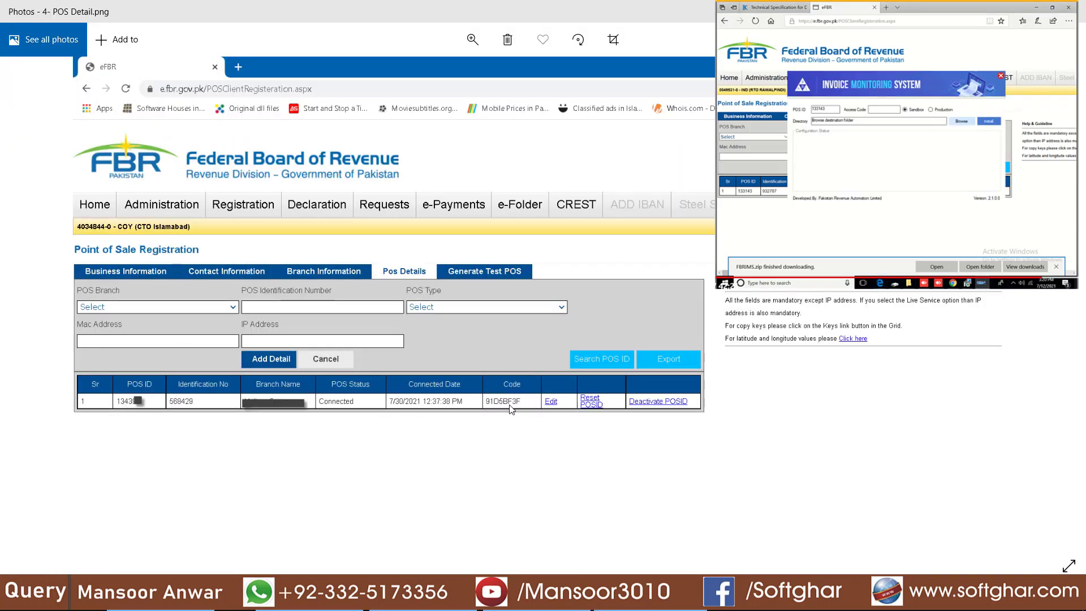
Return from the POS Detail image to the help page and review the installation figures covering setup type, POS ID, access code, environment, directory and completion.
{"action": "key", "text": "Escape"}
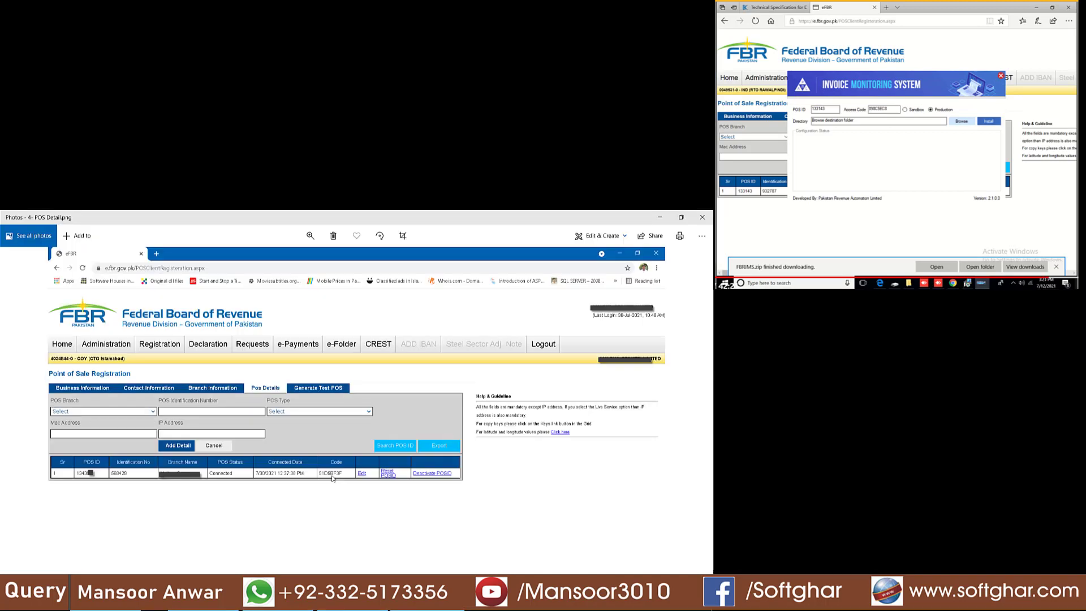
{"action": "right_click", "coordinate": [332, 478]}
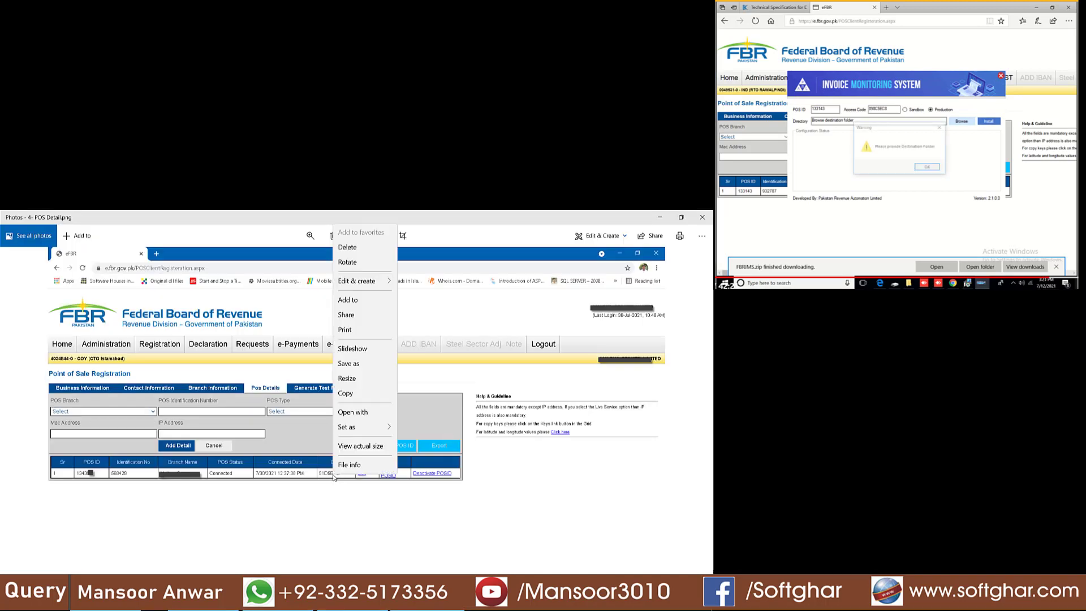
{"action": "key", "text": "Escape"}
{"action": "key", "text": "alt+Tab"}
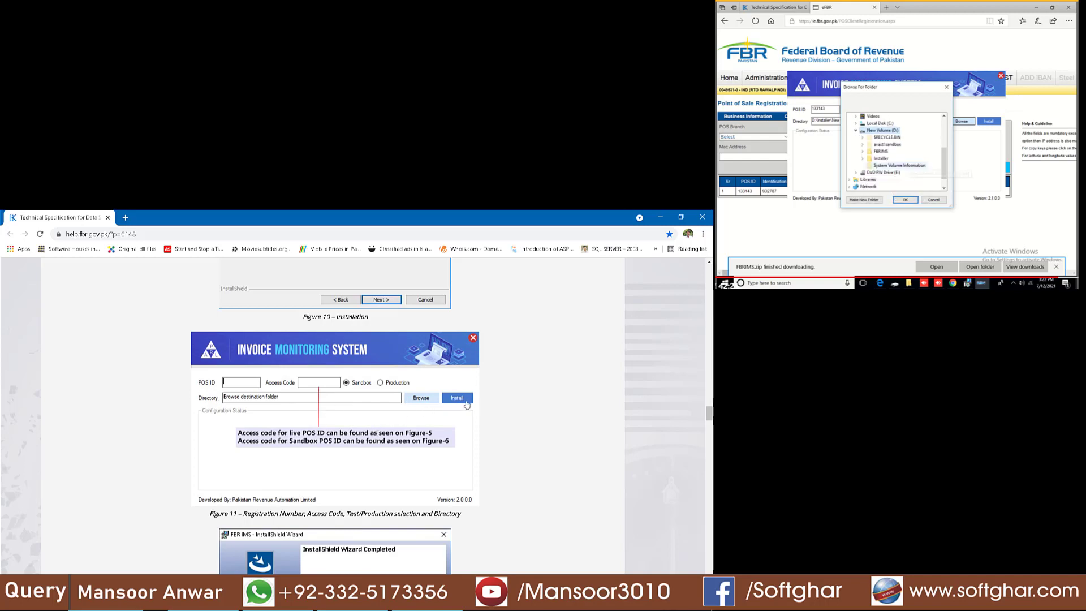
{"action": "scroll", "coordinate": [443, 413], "scroll_direction": "down", "scroll_amount": 1}
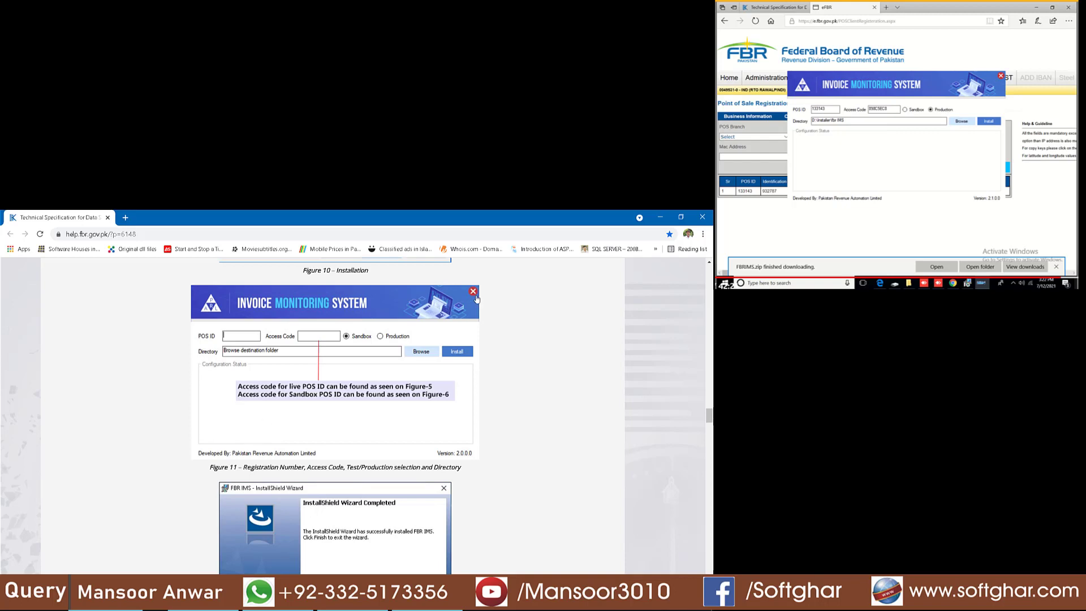
{"action": "scroll", "coordinate": [464, 312], "scroll_direction": "down", "scroll_amount": 3}
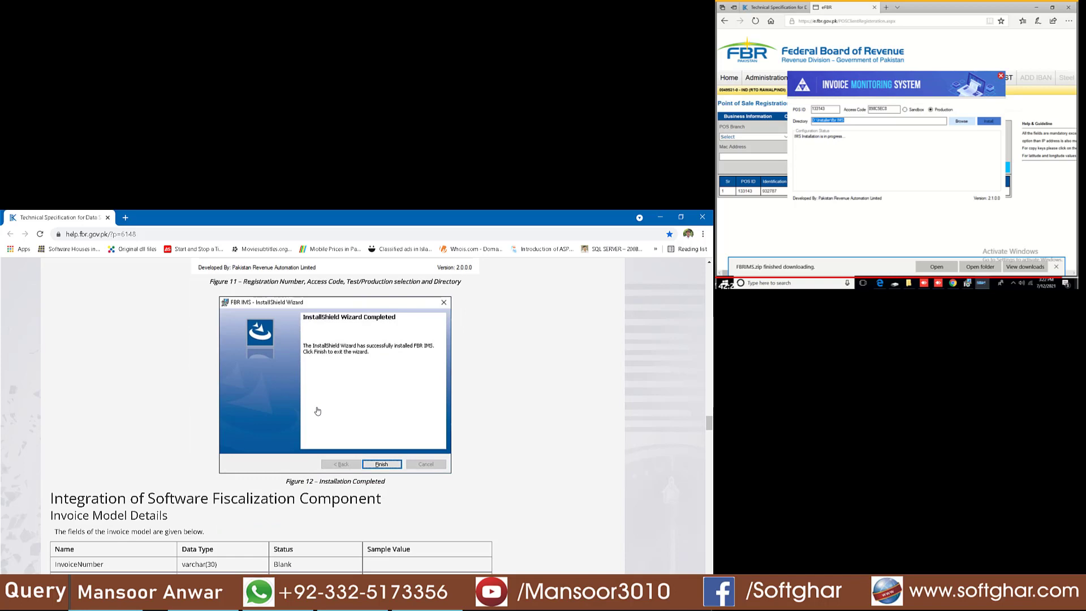
{"action": "scroll", "coordinate": [318, 411], "scroll_direction": "up", "scroll_amount": 7}
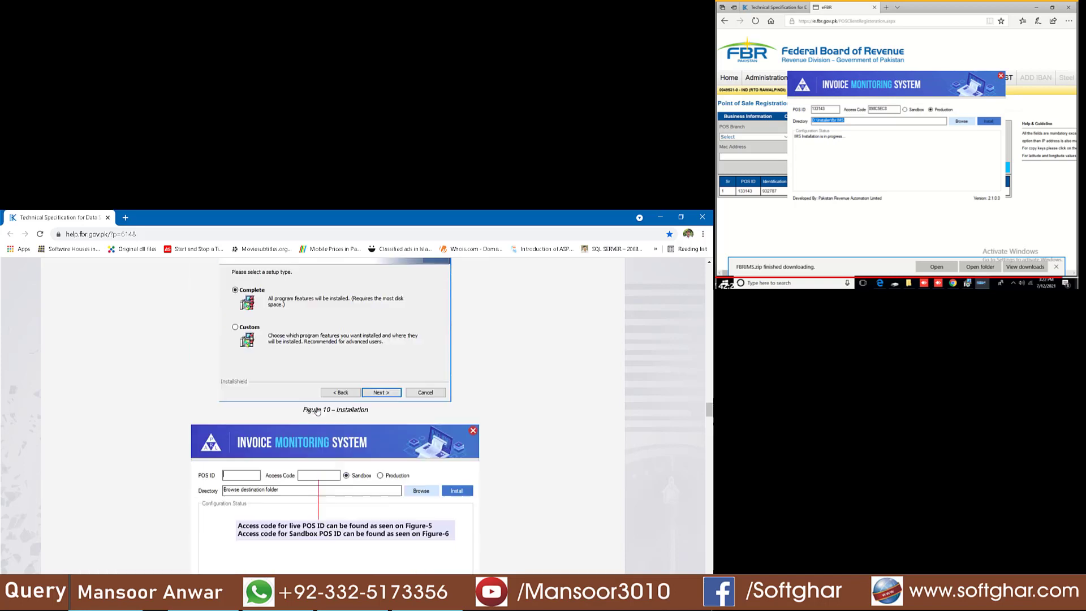
{"action": "scroll", "coordinate": [317, 411], "scroll_direction": "up", "scroll_amount": 4}
Run services.msc and look through the services starting with F for the fiscalization service.
{"action": "key", "text": "super+r"}
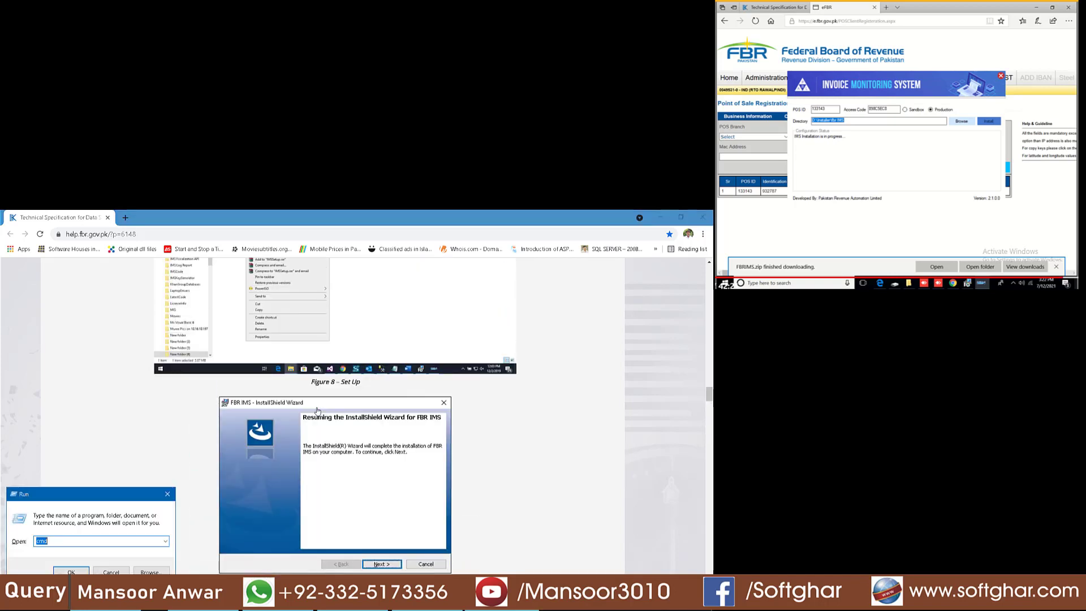
{"action": "type", "text": "services.msc"}
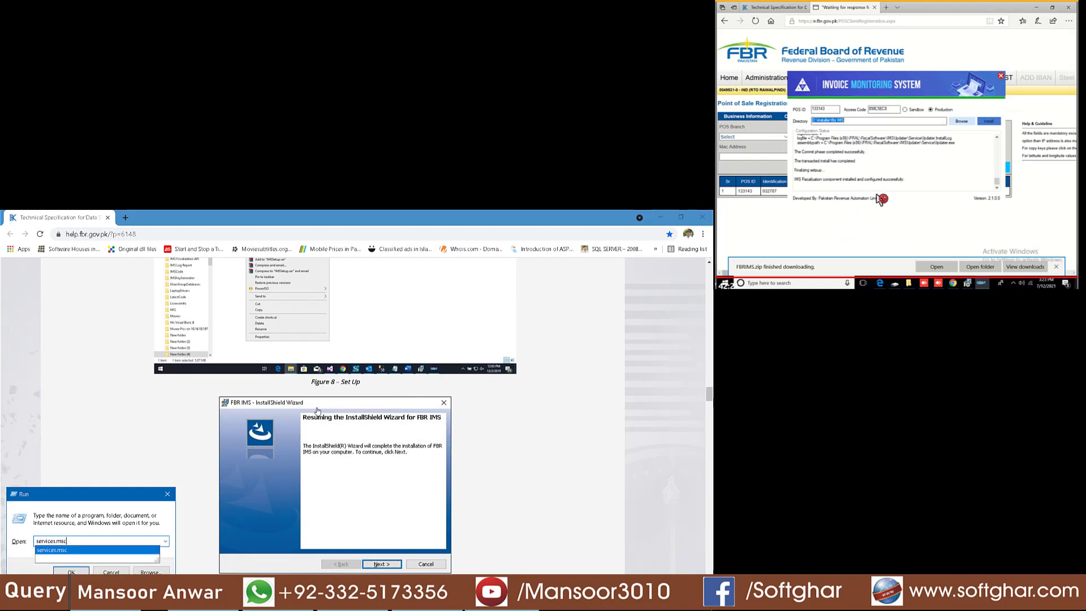
{"action": "key", "text": "Return"}
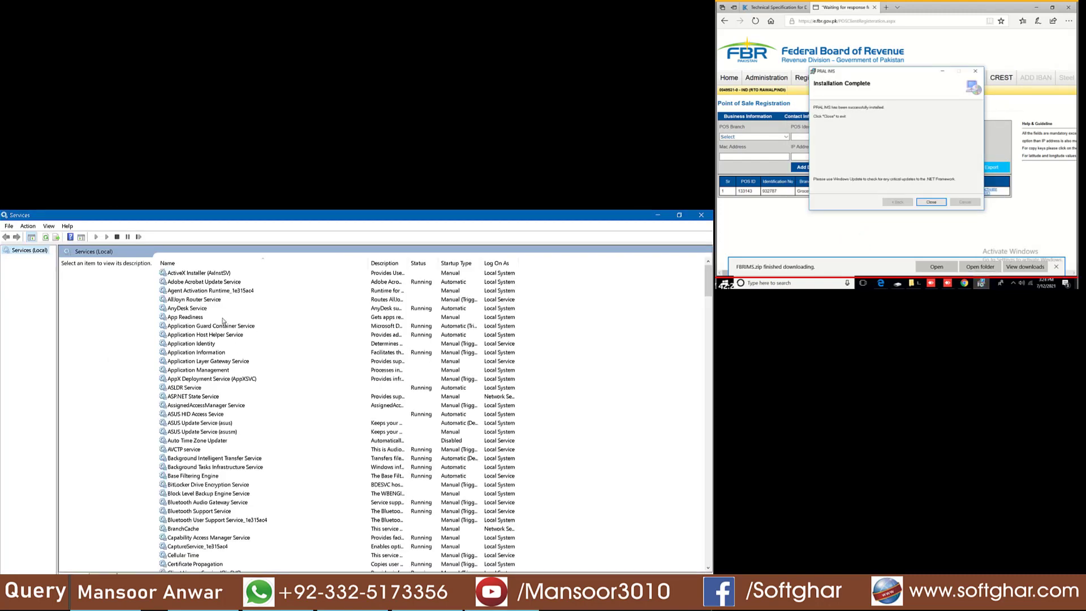
{"action": "left_click", "coordinate": [195, 310]}
{"action": "key", "text": "f"}
{"action": "key", "text": "Down"}
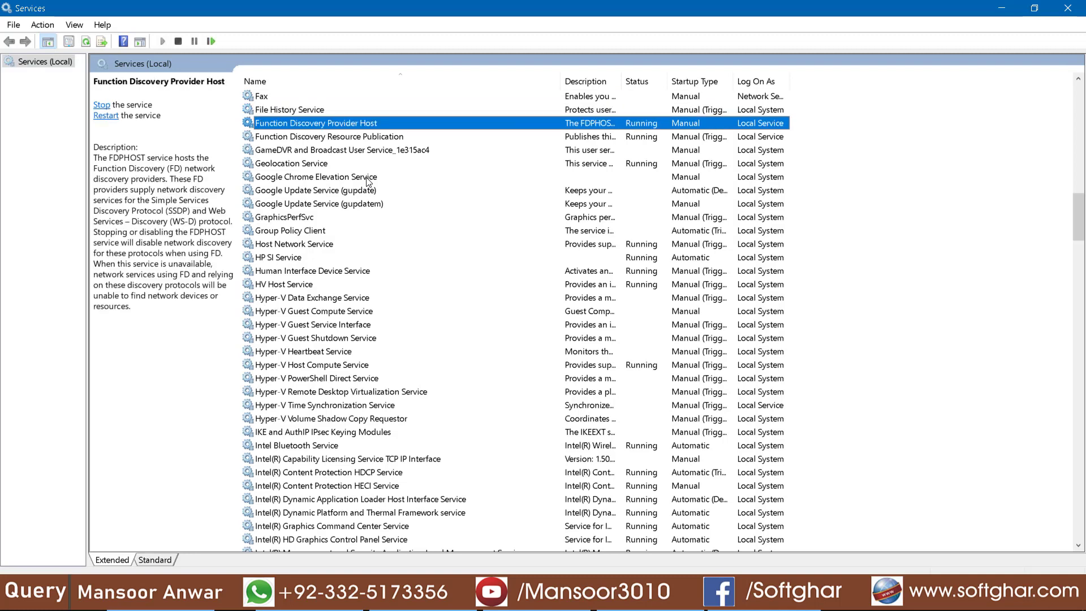
{"action": "key", "text": "Down"}
{"action": "key", "text": "Home"}
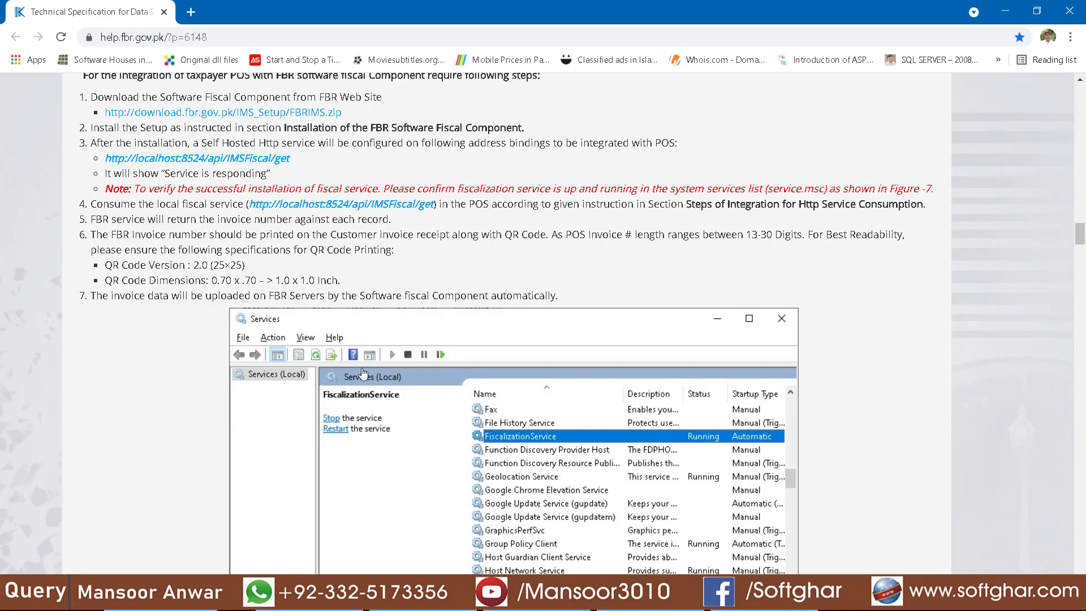
Read the help page's Invoice Model Details and Table No. 2, checking each field's data type, compulsory or optional status and sample value.
{"action": "scroll", "coordinate": [449, 380], "scroll_direction": "down", "scroll_amount": 12}
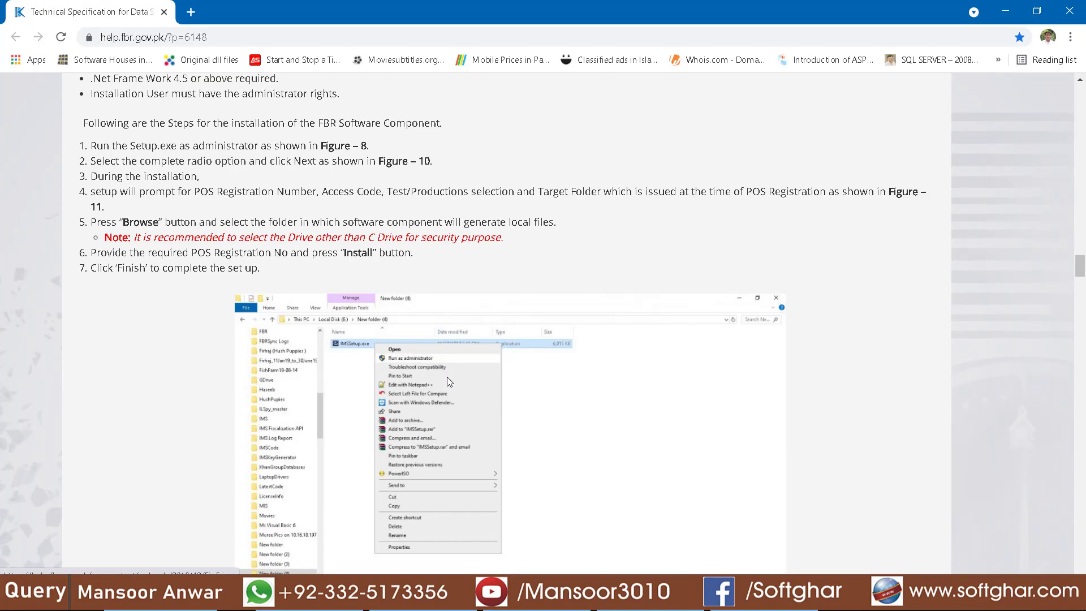
{"action": "scroll", "coordinate": [447, 377], "scroll_direction": "down", "scroll_amount": 20}
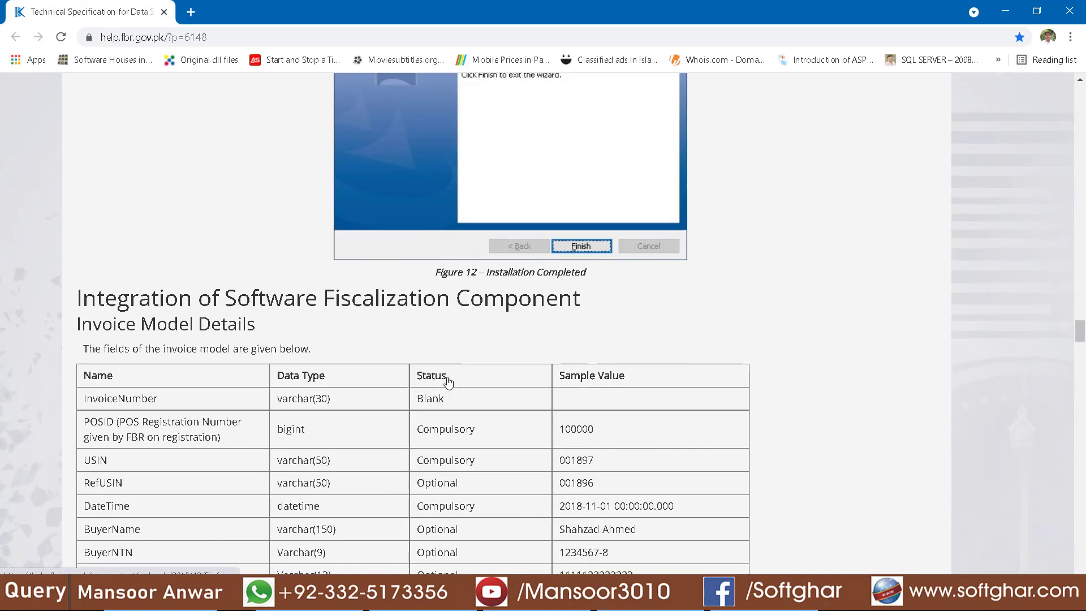
{"action": "scroll", "coordinate": [448, 383], "scroll_direction": "down", "scroll_amount": 1}
{"action": "scroll", "coordinate": [449, 382], "scroll_direction": "up", "scroll_amount": 1}
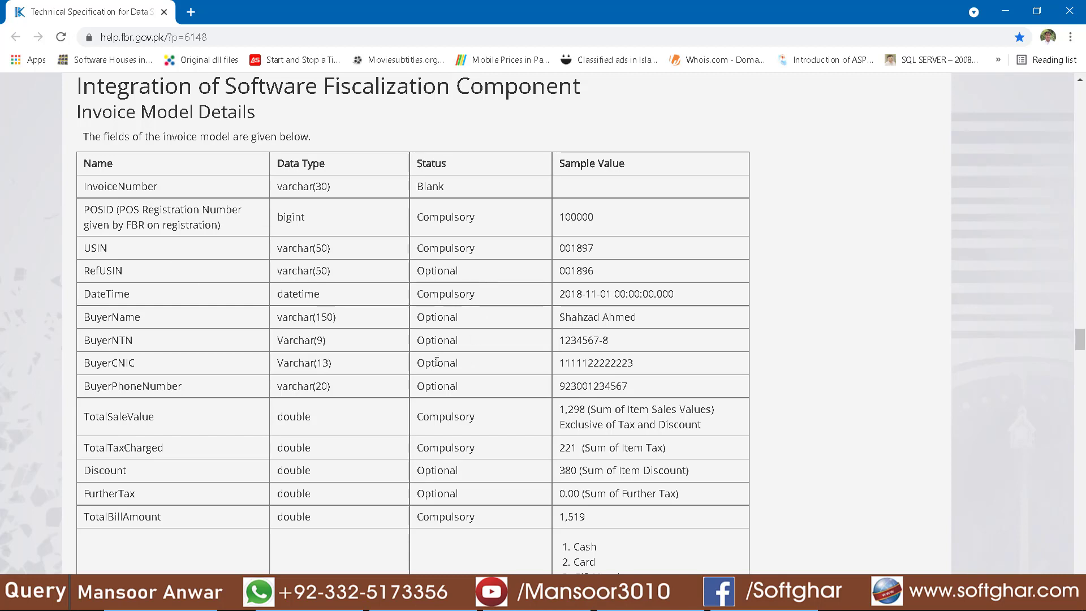
{"action": "scroll", "coordinate": [430, 430], "scroll_direction": "down", "scroll_amount": 1}
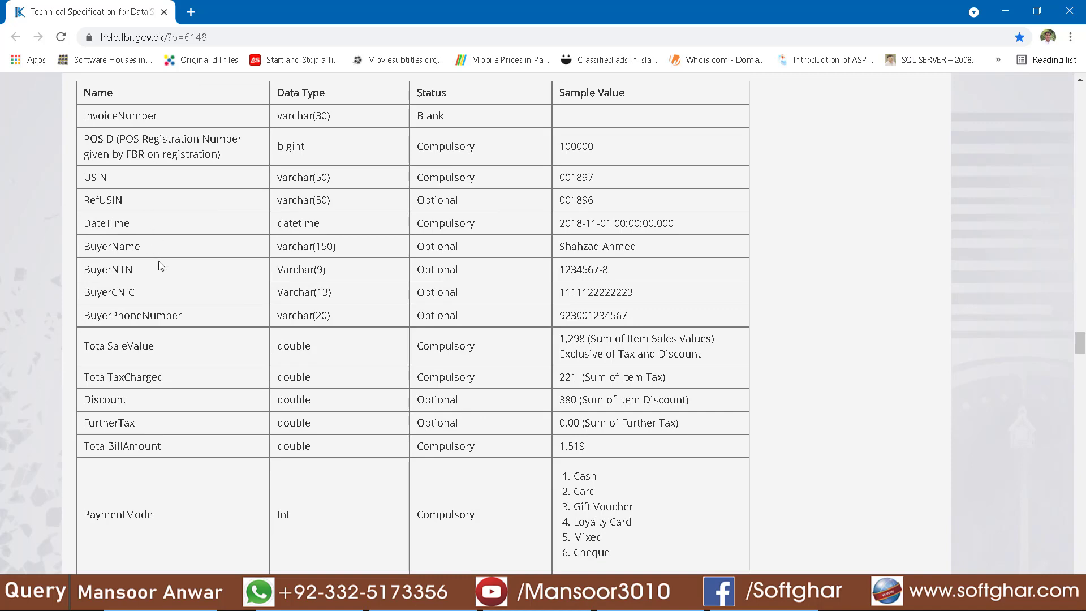
{"action": "scroll", "coordinate": [165, 291], "scroll_direction": "down", "scroll_amount": 3}
{"action": "scroll", "coordinate": [182, 325], "scroll_direction": "up", "scroll_amount": 4}
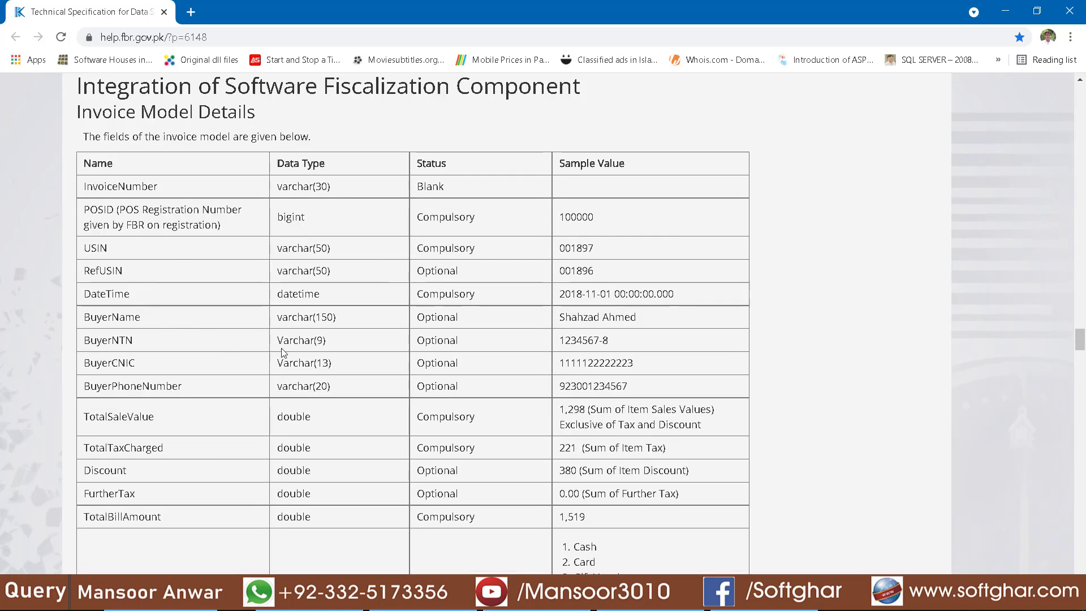
{"action": "scroll", "coordinate": [558, 402], "scroll_direction": "down", "scroll_amount": 2}
{"action": "scroll", "coordinate": [559, 403], "scroll_direction": "down", "scroll_amount": 2}
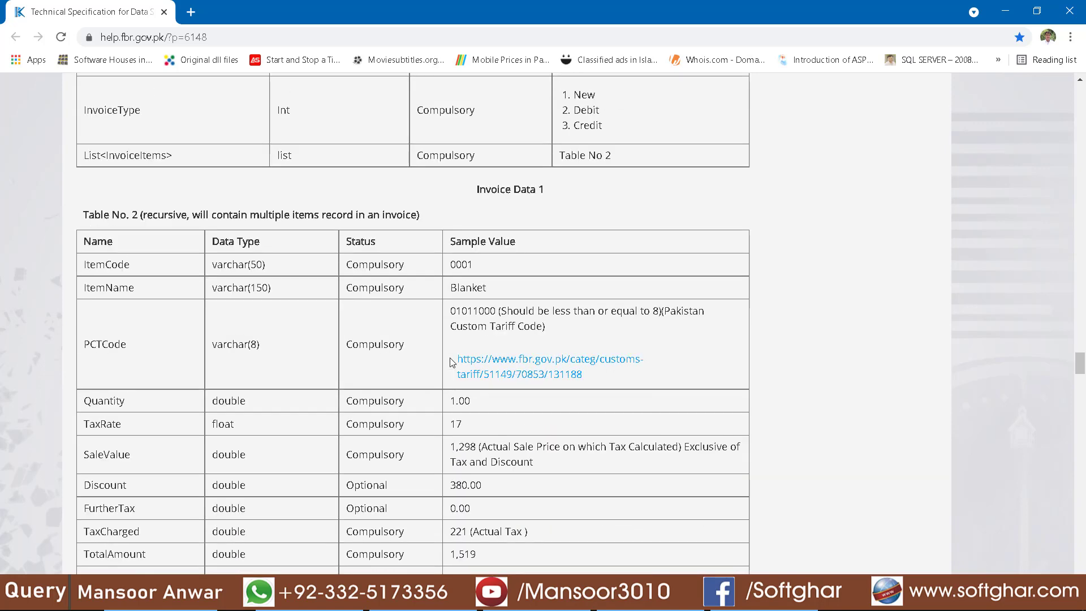
{"action": "scroll", "coordinate": [453, 362], "scroll_direction": "down", "scroll_amount": 4}
{"action": "scroll", "coordinate": [407, 447], "scroll_direction": "down", "scroll_amount": 3}
{"action": "scroll", "coordinate": [402, 439], "scroll_direction": "down", "scroll_amount": 3}
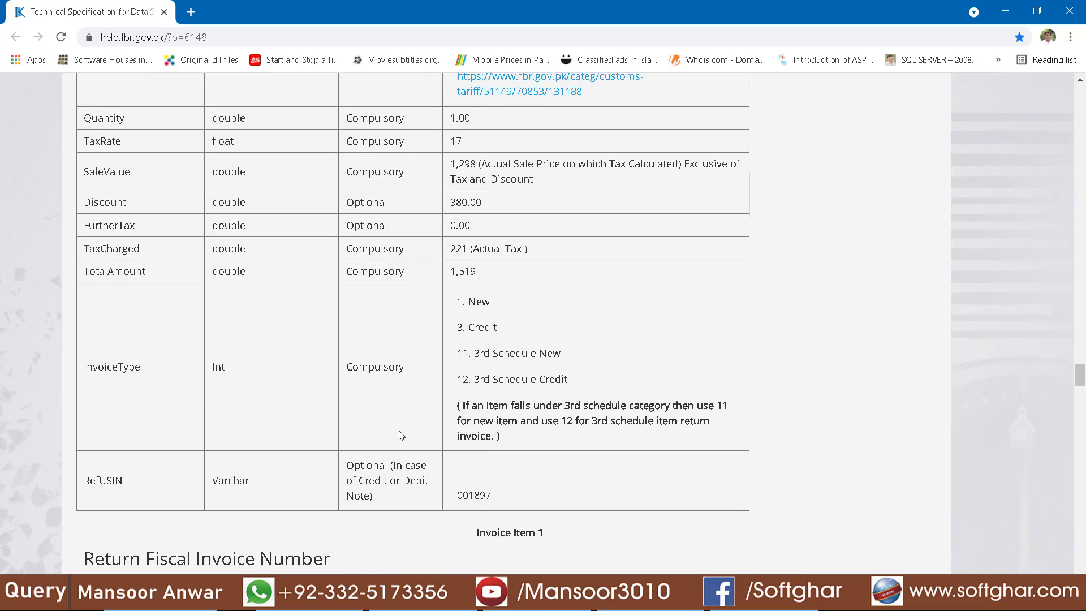
Review the help page's WebClient code for local and cloud posting, the sandbox and production URLs, and the sample JSON format.
{"action": "scroll", "coordinate": [403, 437], "scroll_direction": "down", "scroll_amount": 2}
{"action": "scroll", "coordinate": [405, 439], "scroll_direction": "down", "scroll_amount": 20}
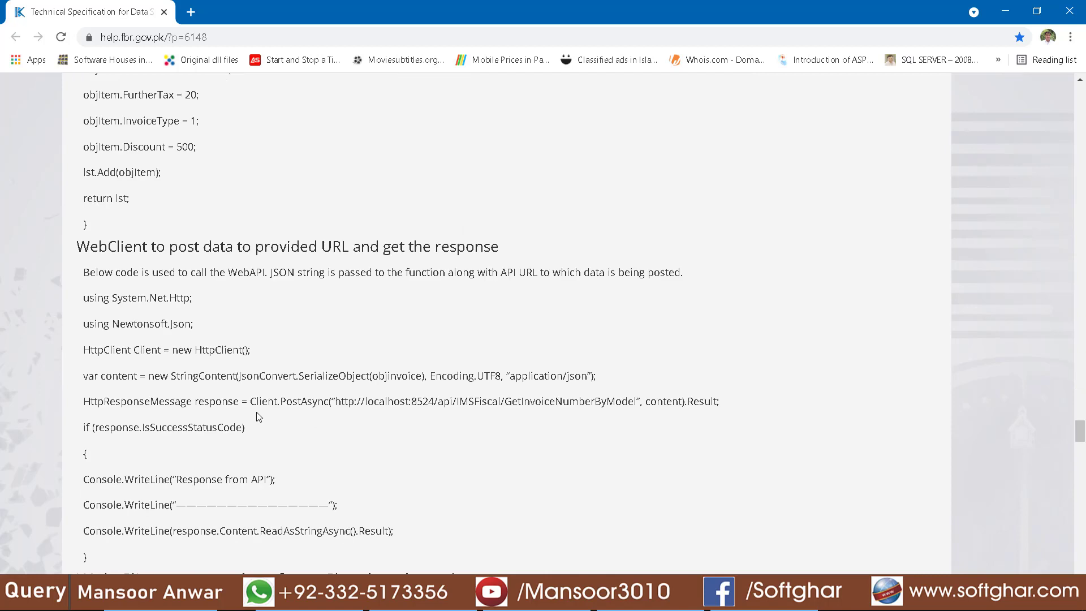
{"action": "scroll", "coordinate": [340, 319], "scroll_direction": "down", "scroll_amount": 2}
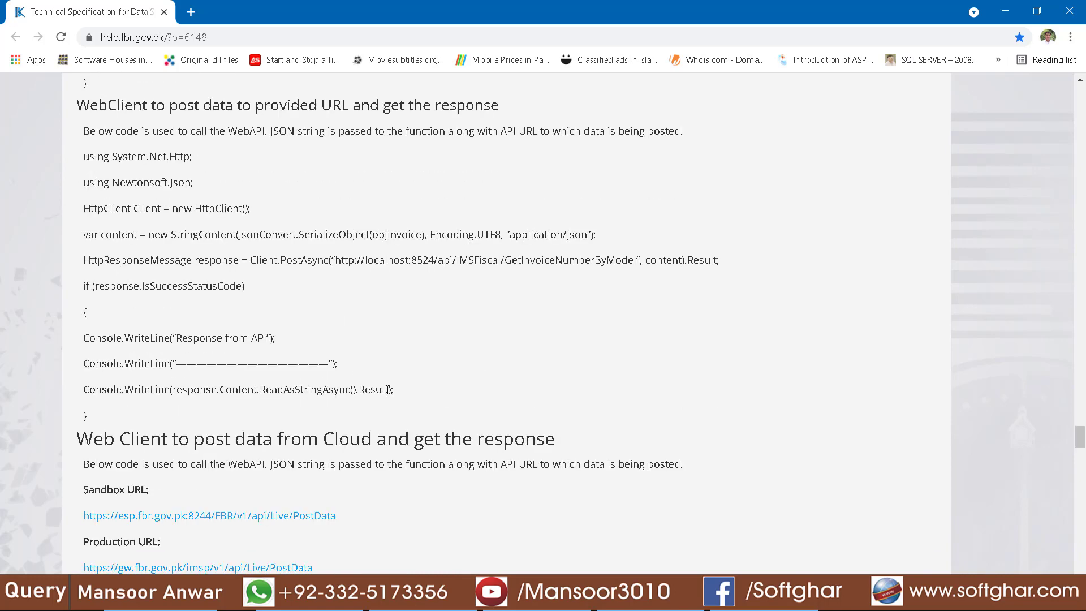
{"action": "scroll", "coordinate": [386, 391], "scroll_direction": "down", "scroll_amount": 5}
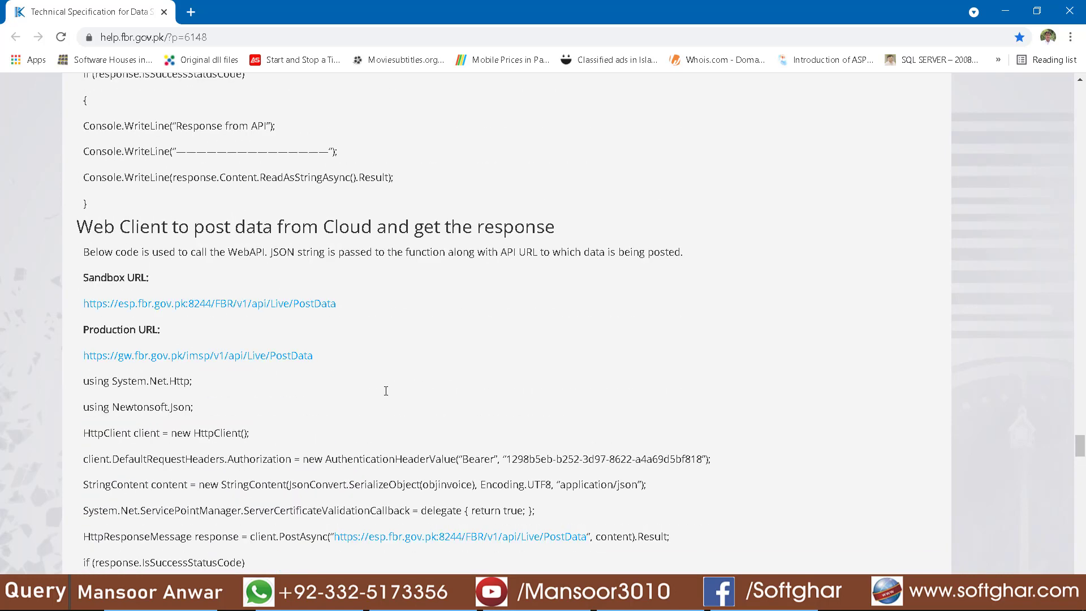
{"action": "scroll", "coordinate": [385, 390], "scroll_direction": "down", "scroll_amount": 10}
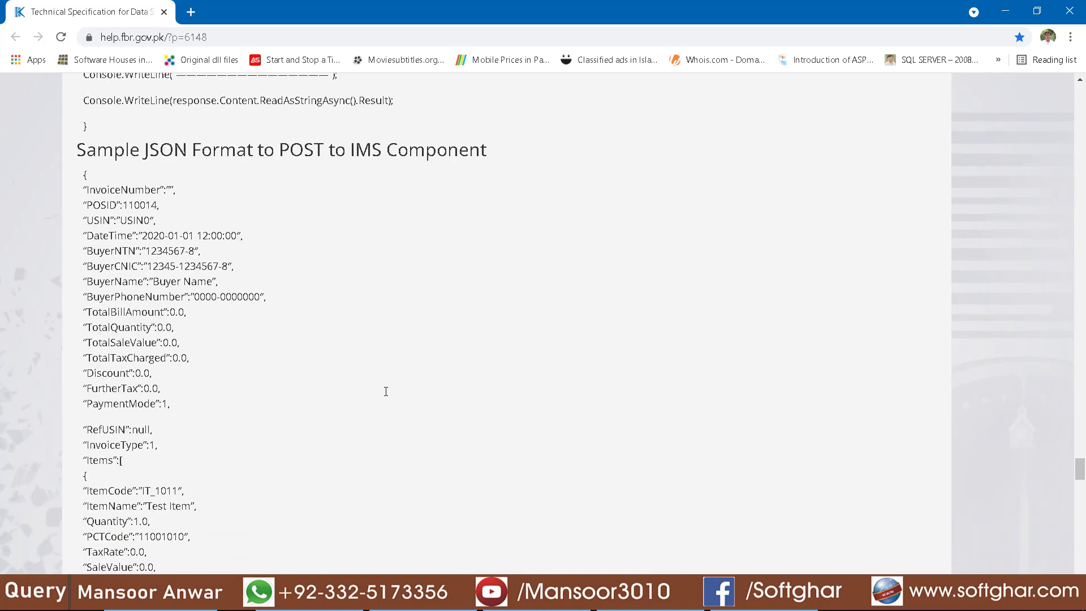
{"action": "scroll", "coordinate": [385, 391], "scroll_direction": "down", "scroll_amount": 3}
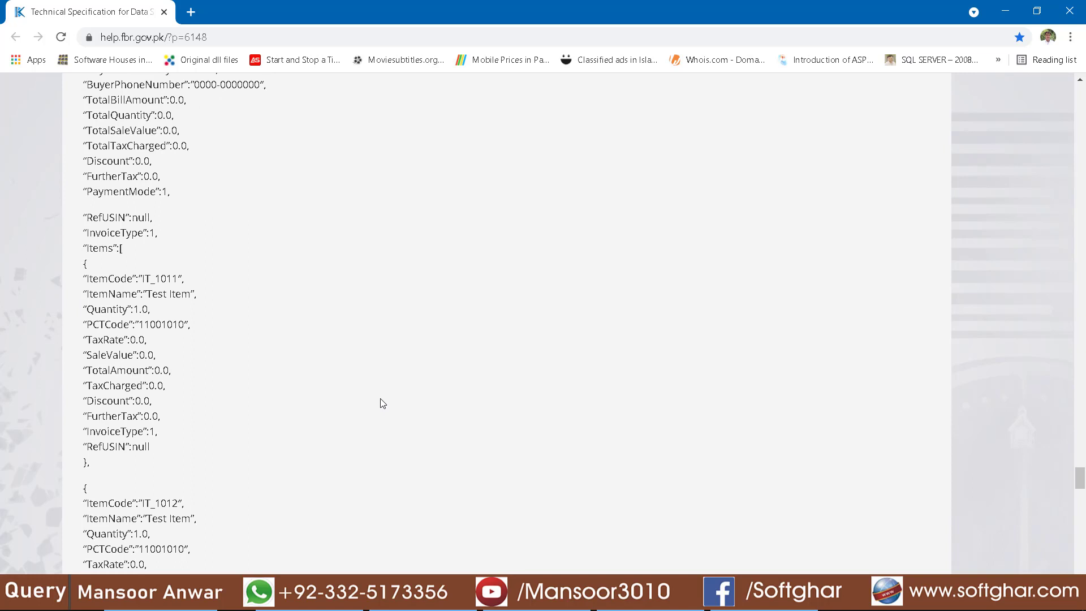
View the sample receipts bILL IMS.jpg, Garment Shop.jpg and mart bill.jpg in turn, examining the FBR invoice number, QR code and tax amounts.
{"action": "key", "text": "alt+Tab"}
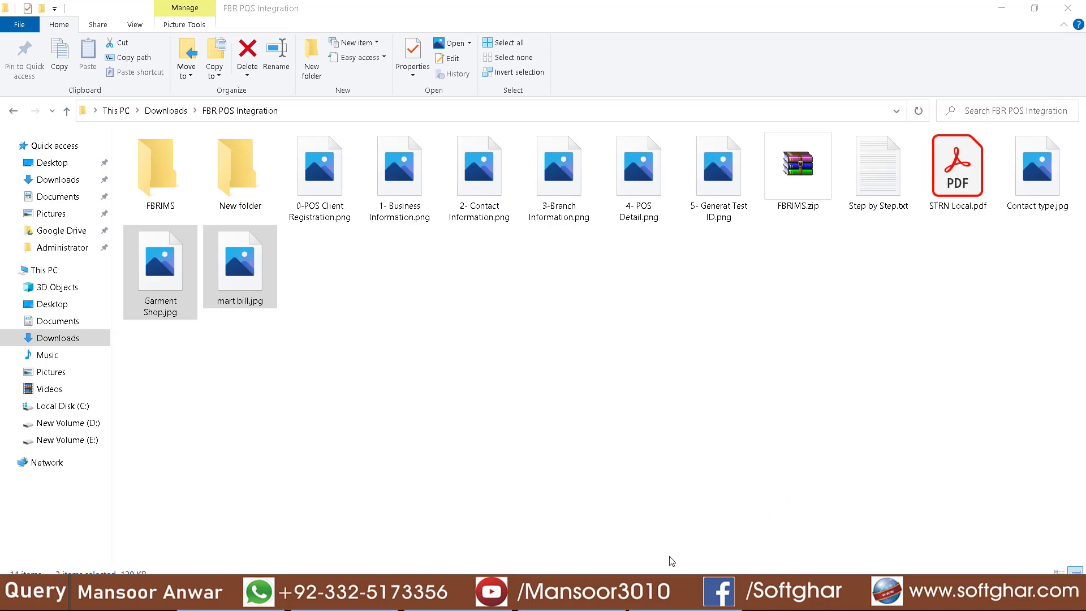
{"action": "left_click", "coordinate": [460, 601]}
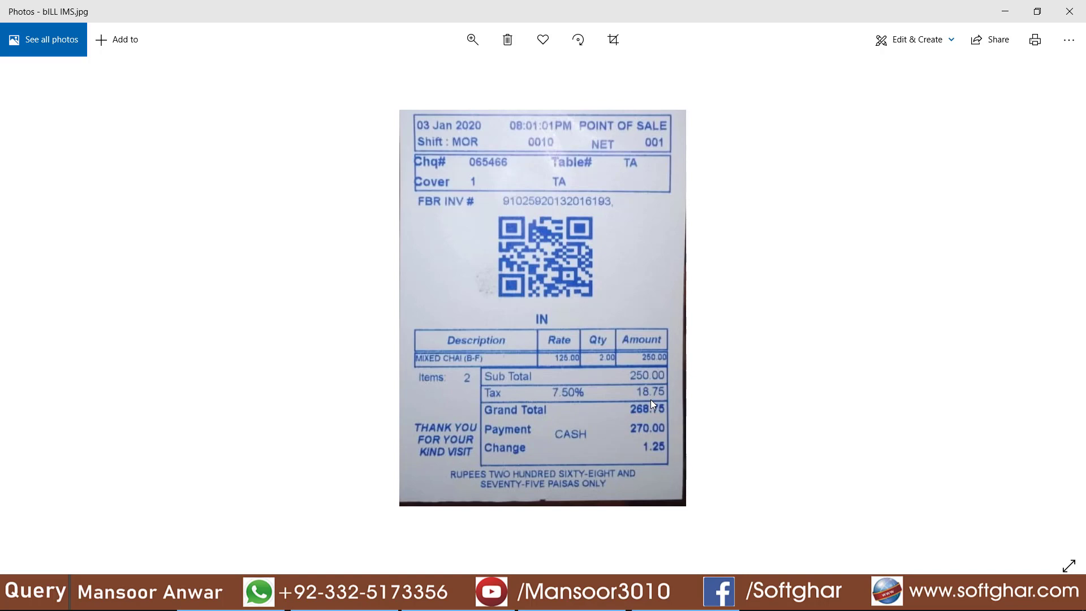
{"action": "left_click", "coordinate": [328, 599]}
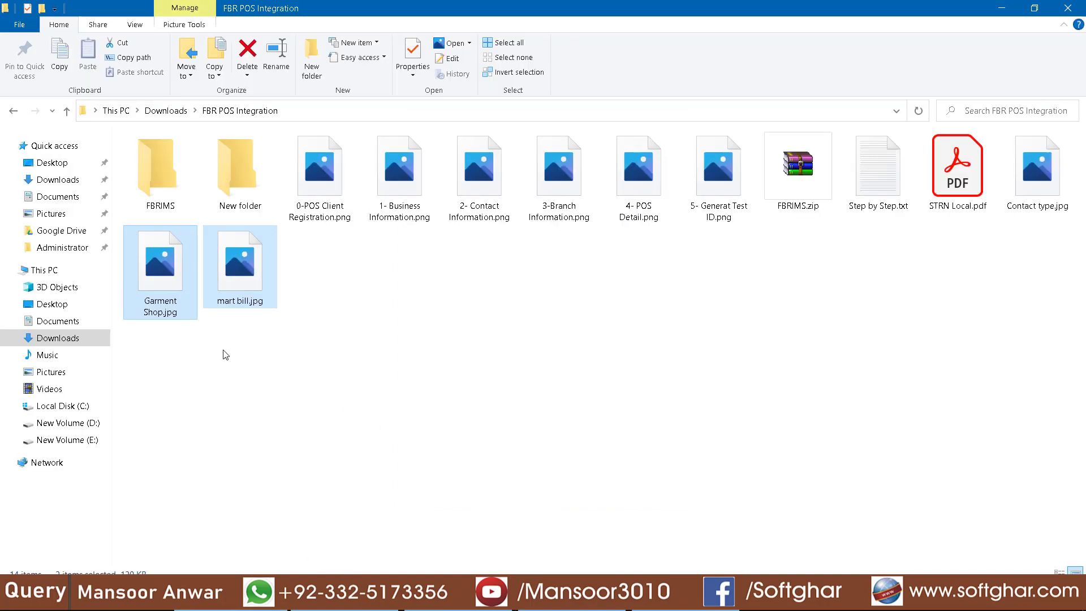
{"action": "double_click", "coordinate": [166, 263]}
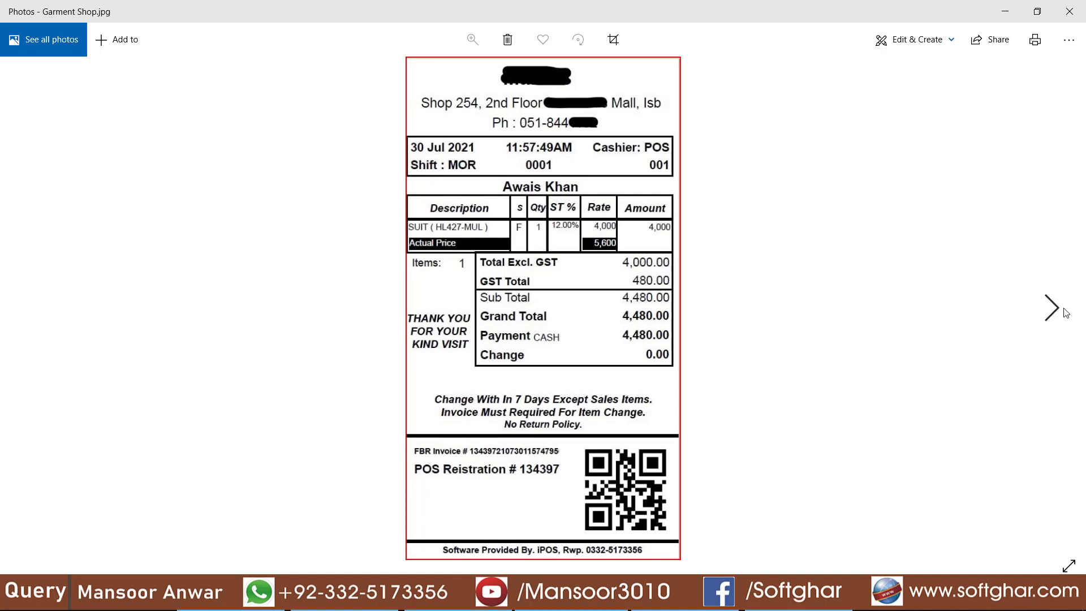
{"action": "key", "text": "alt+F4"}
{"action": "double_click", "coordinate": [243, 280]}
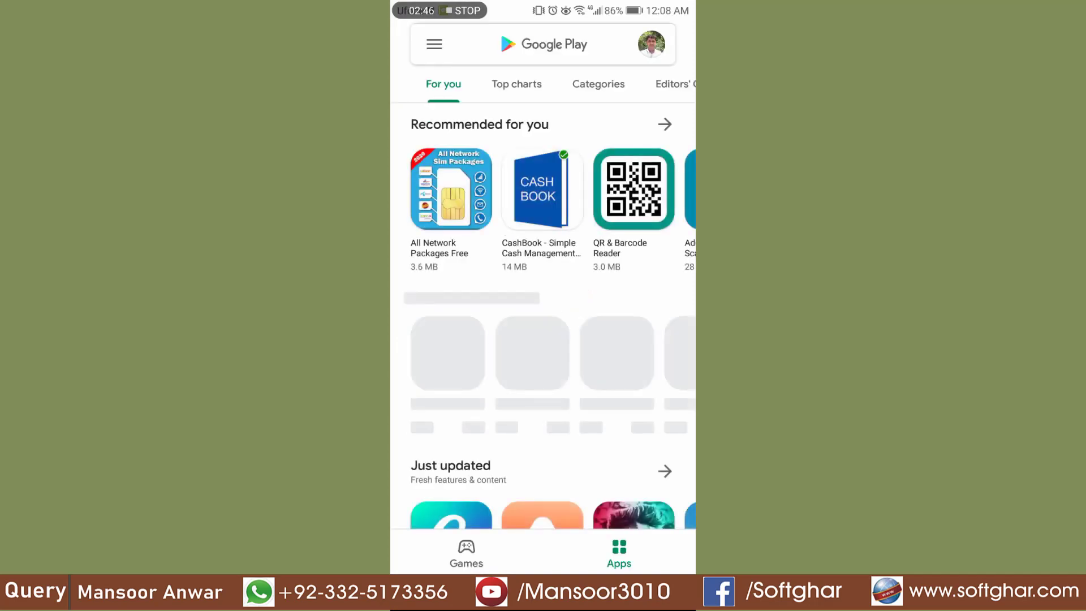
Search Google Play for "tax asaan app" and open the Tax Asaan app.
{"action": "left_click", "coordinate": [509, 44]}
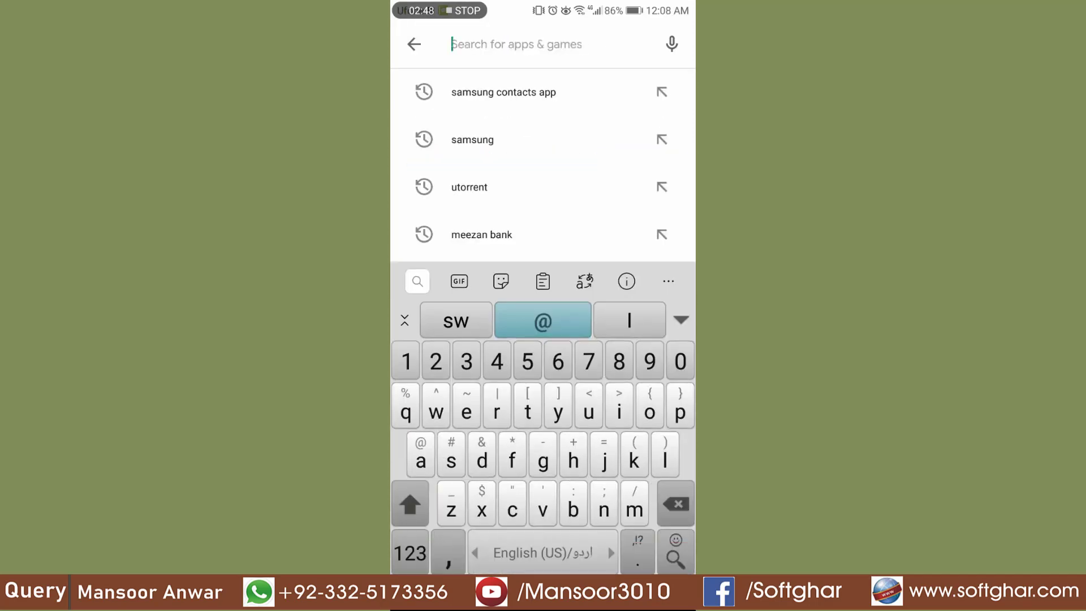
{"action": "type", "text": "tax as"}
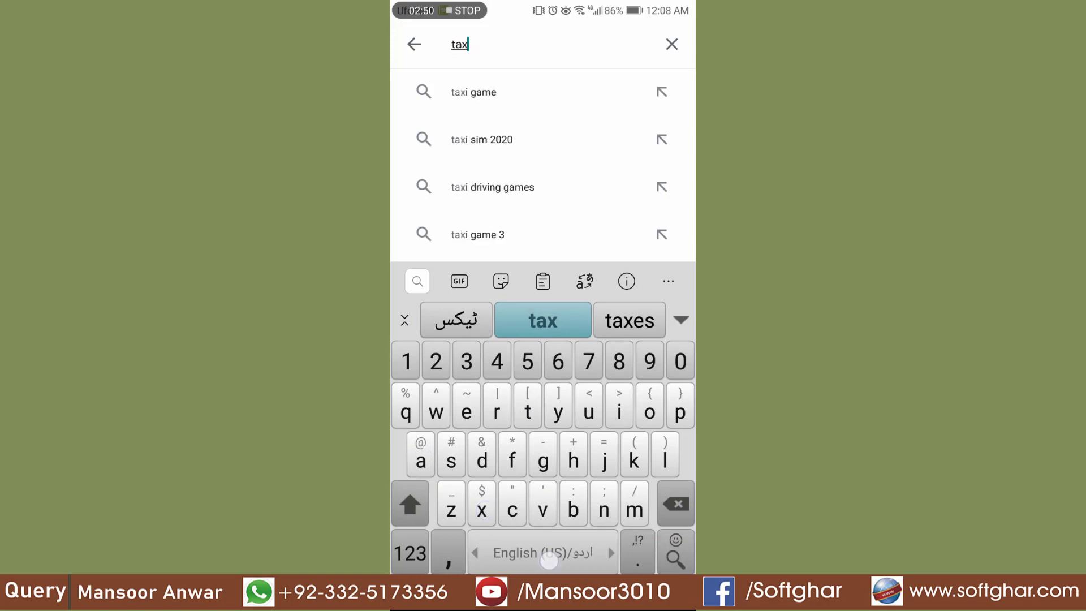
{"action": "left_click", "coordinate": [509, 93]}
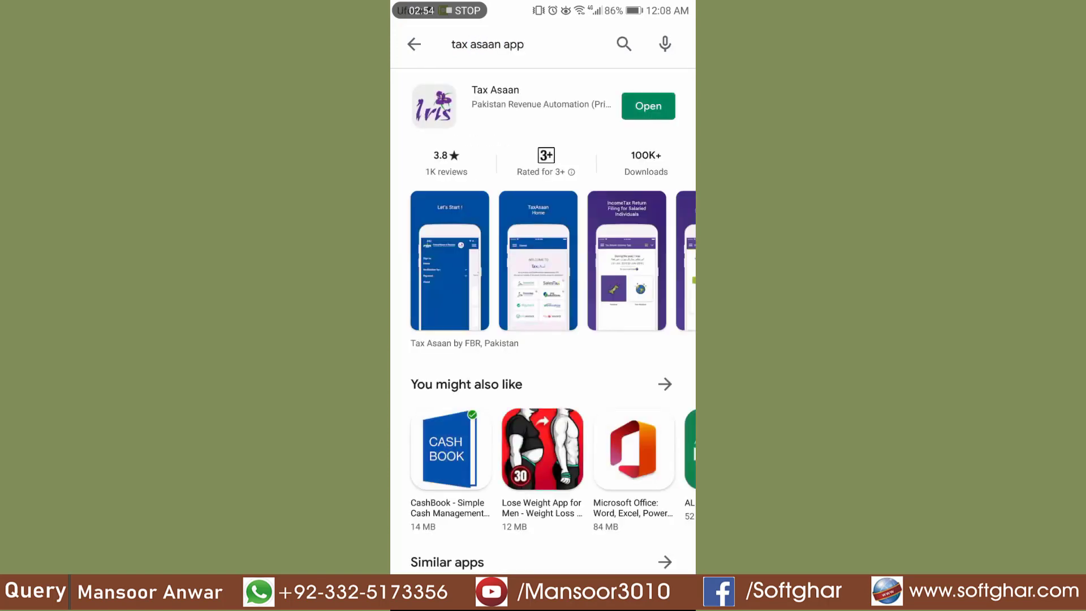
{"action": "left_click", "coordinate": [650, 104]}
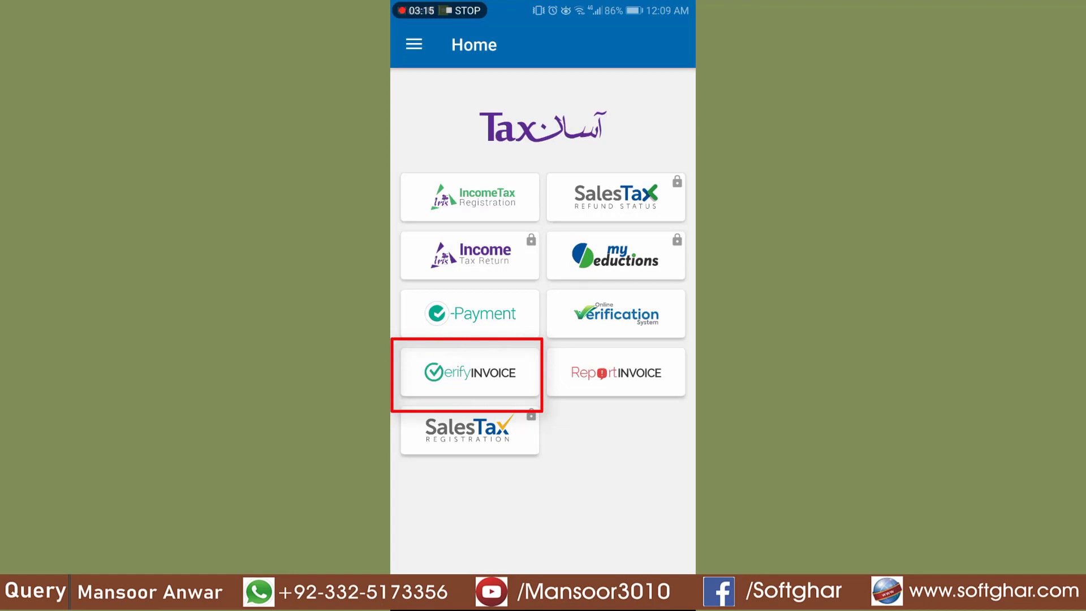
Open POS Invoice Verification in Tax Asaan, fill in the receipt's FBR invoice number and verify it.
{"action": "left_click", "coordinate": [486, 369]}
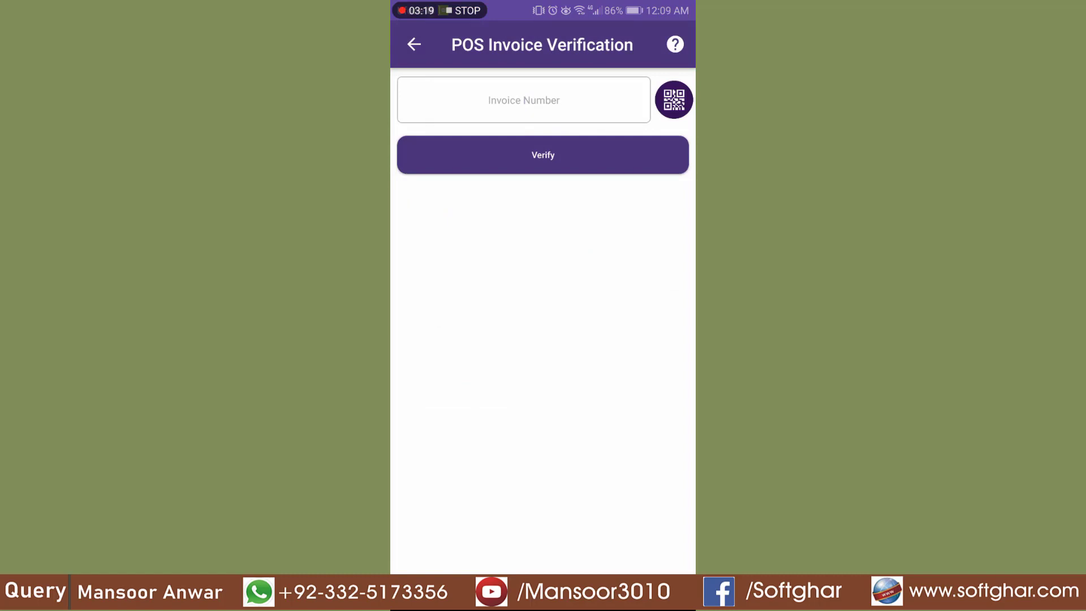
{"action": "left_click", "coordinate": [678, 93]}
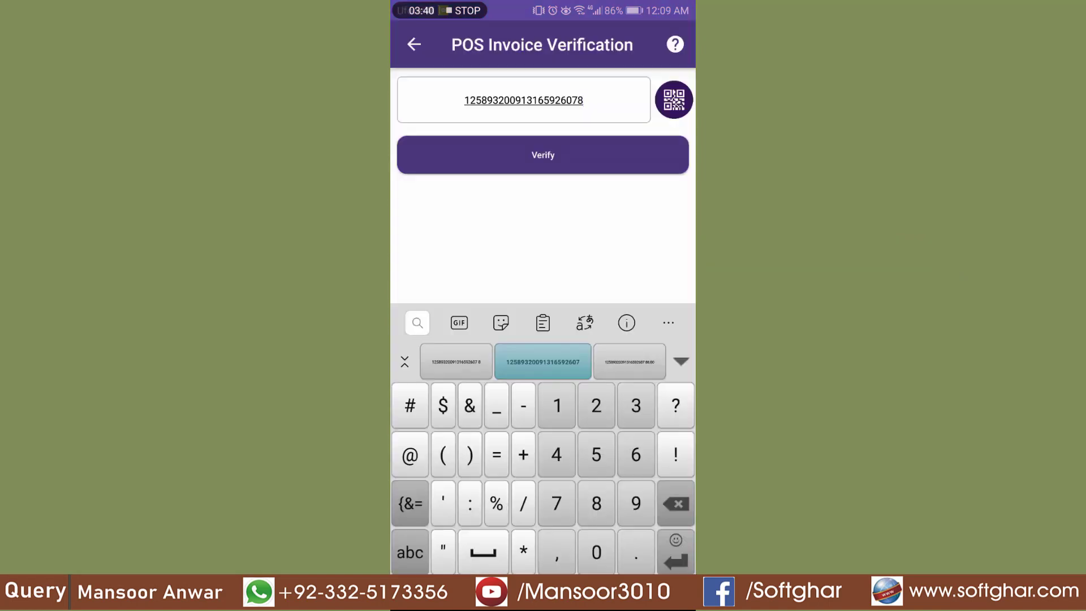
{"action": "left_click", "coordinate": [588, 155]}
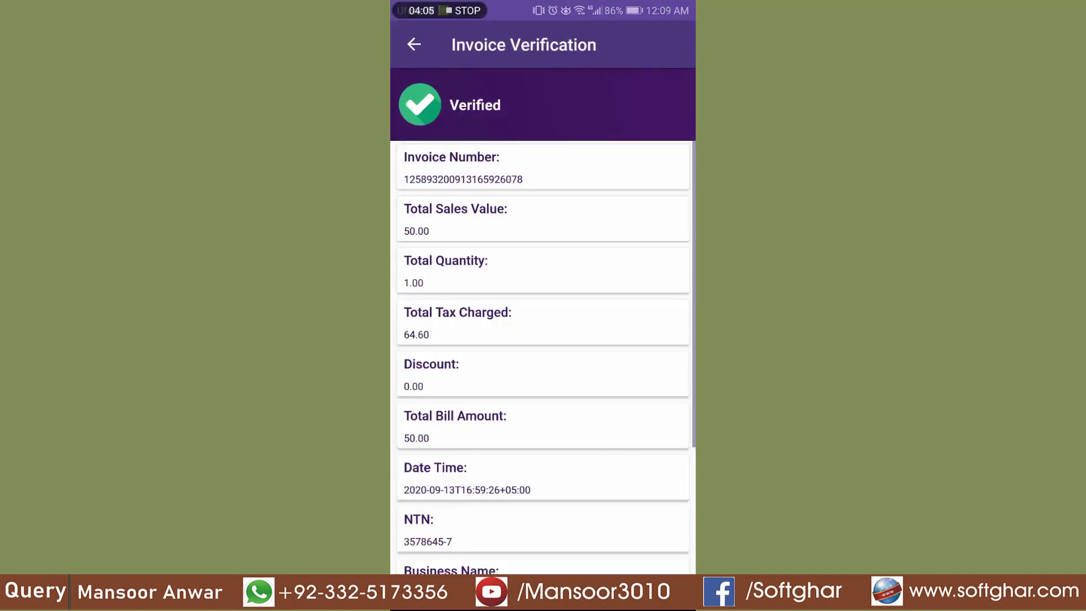
Remove the last digit of the invoice number in Tax Asaan's POS Invoice Verification and verify the shortened number.
{"action": "mouse_move", "coordinate": [649, 487]}
{"action": "left_mouse_down"}
{"action": "mouse_move", "coordinate": [647, 434]}
{"action": "mouse_move", "coordinate": [649, 499]}
{"action": "left_mouse_up"}
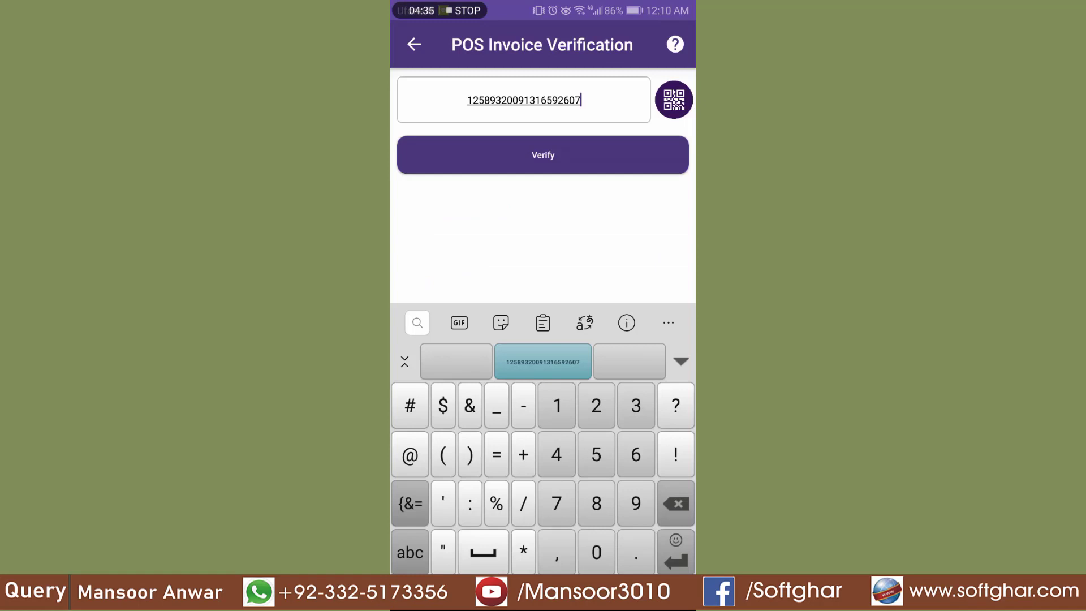
{"action": "left_click", "coordinate": [615, 155]}
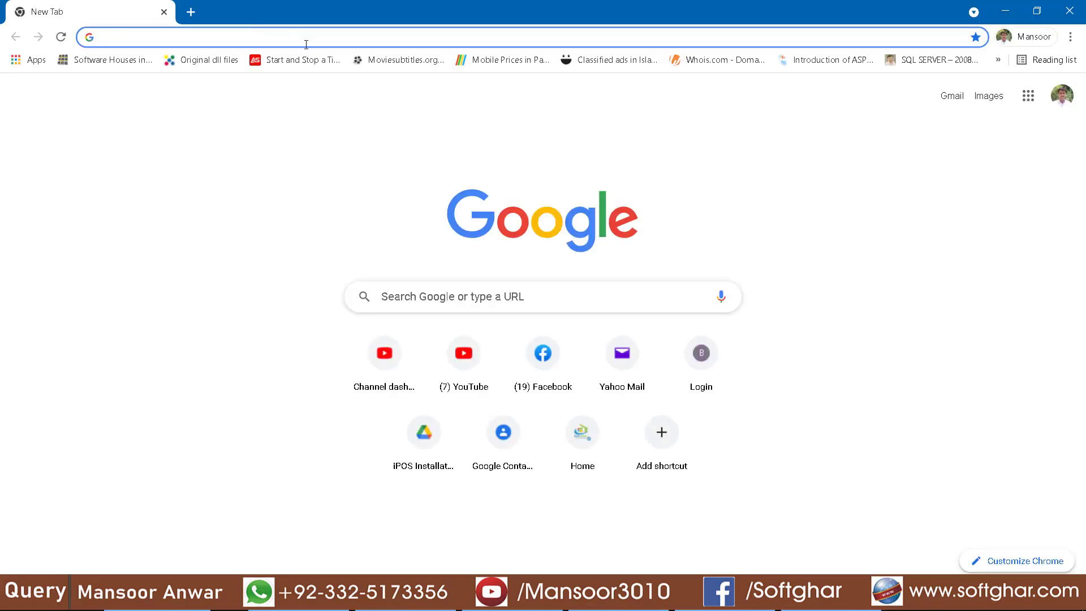
Switch to Chrome, open FBR's Online Verification System at e.fbr.gov.pk/esbn/Verification, and open its POS Invoice Verification service.
{"action": "type", "text": "e"}
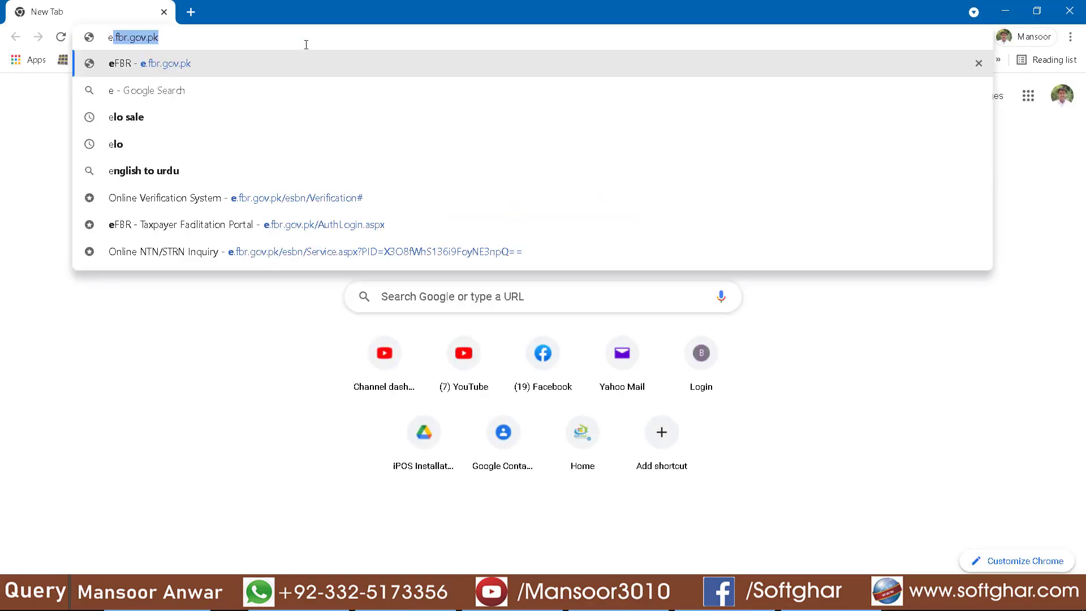
{"action": "key", "text": "Down"}
{"action": "key", "text": "Down"}
{"action": "key", "text": "Down"}
{"action": "key", "text": "Down"}
{"action": "key", "text": "Down"}
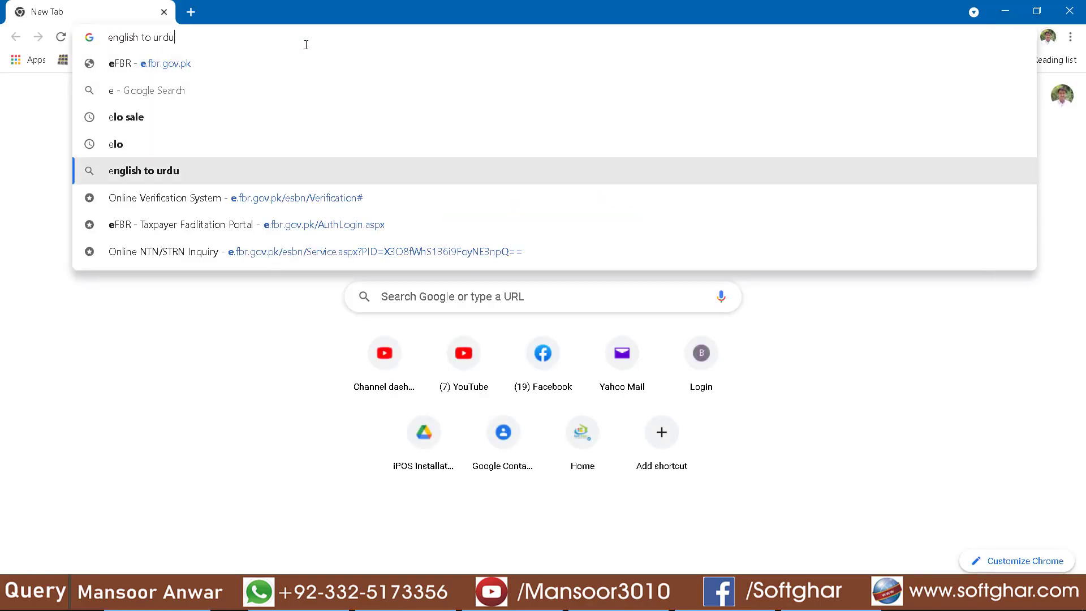
{"action": "key", "text": "Return"}
{"action": "key", "text": "F5"}
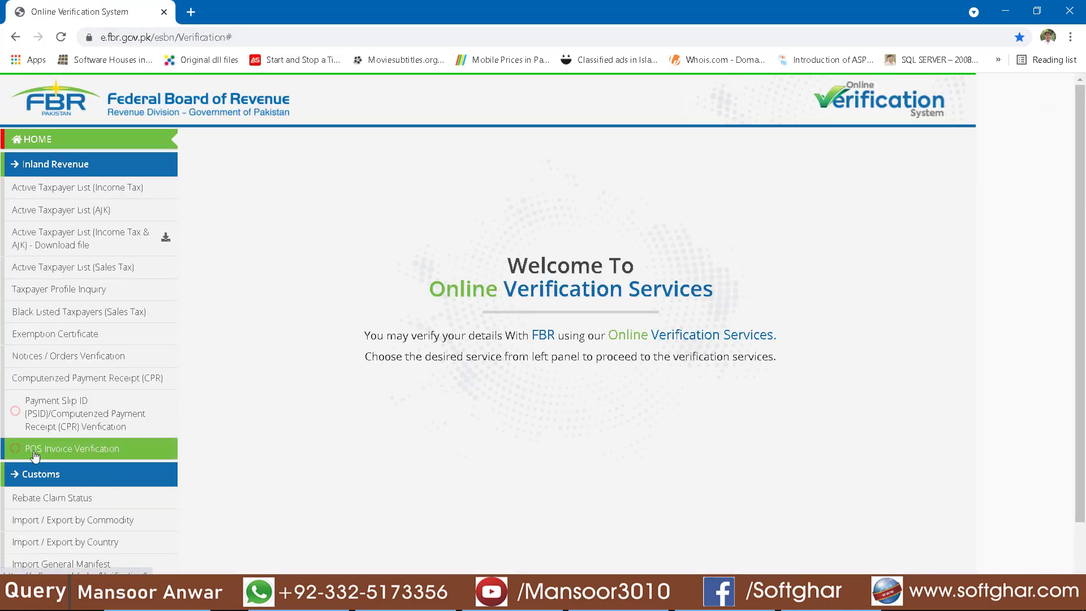
{"action": "left_click", "coordinate": [101, 456]}
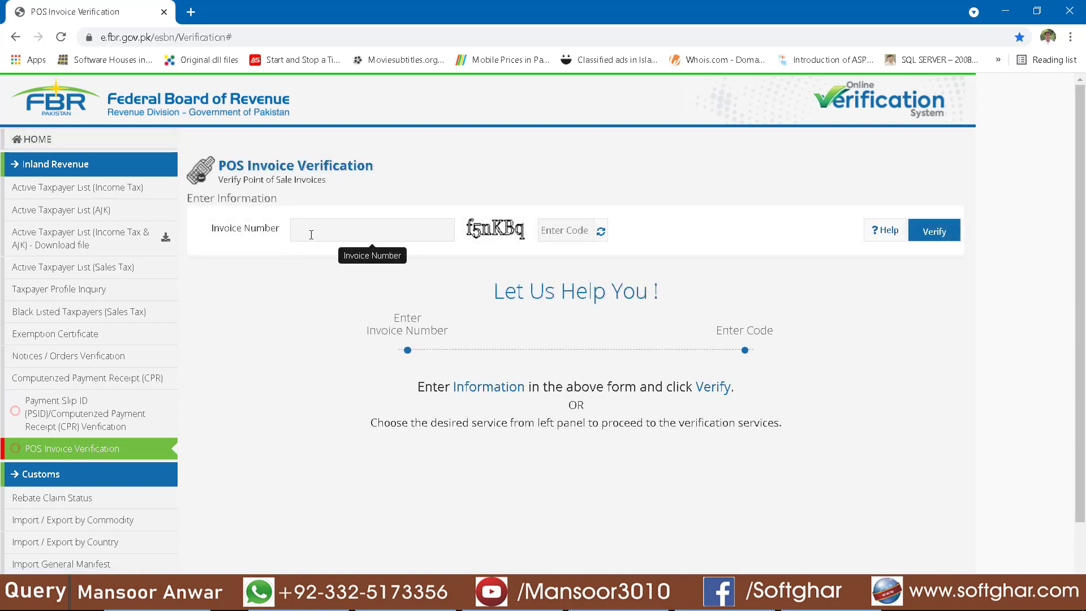
Check the FBR invoice number on the bILL IMS.jpg receipt against the web form's Invoice Number field, returning to the form.
{"action": "left_click", "coordinate": [296, 231]}
{"action": "key", "text": "alt+Tab"}
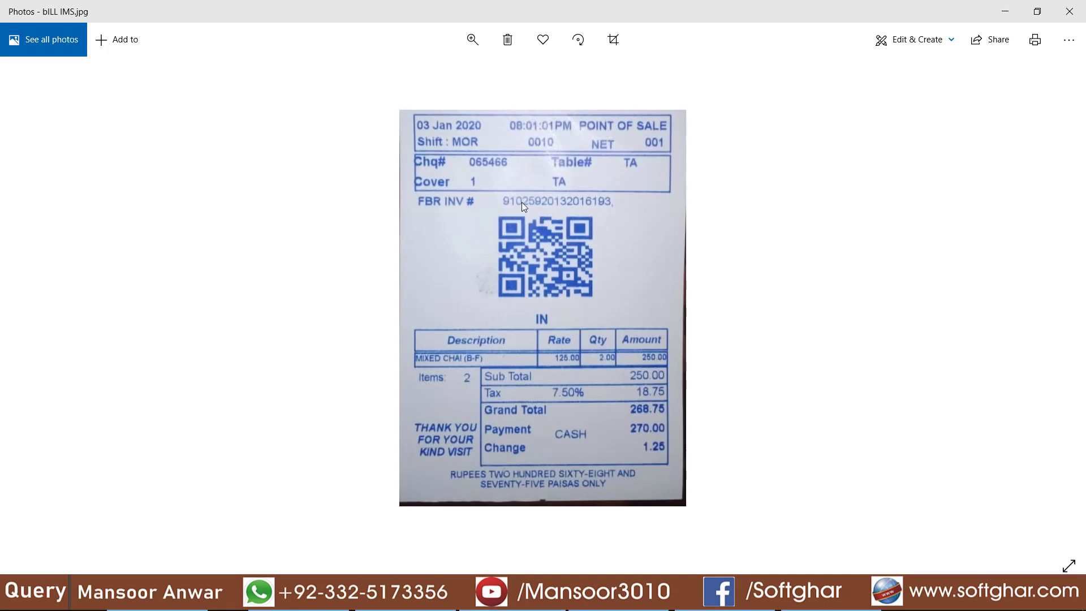
{"action": "left_click", "coordinate": [532, 608]}
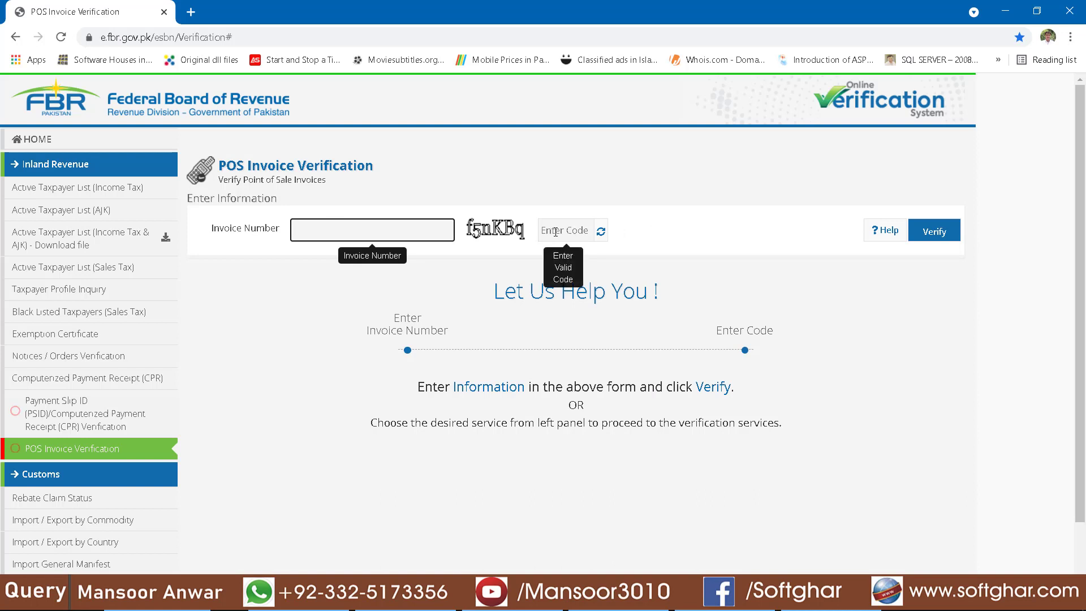